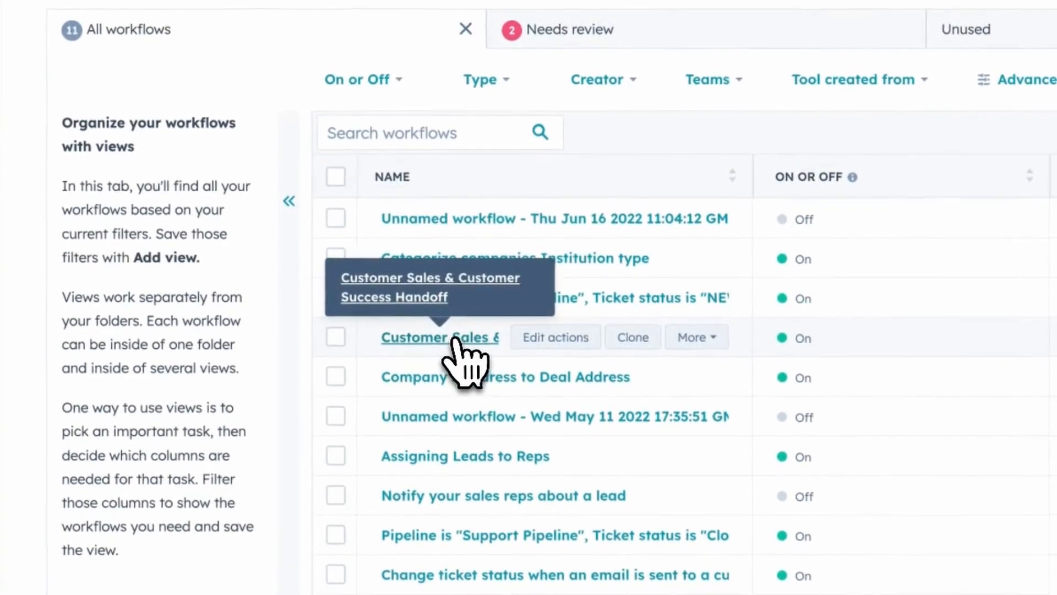
Open the Customer Sales & Customer Success Handoff workflow and look through its actions
click(277, 554)
scroll(606, 263, down, 2)
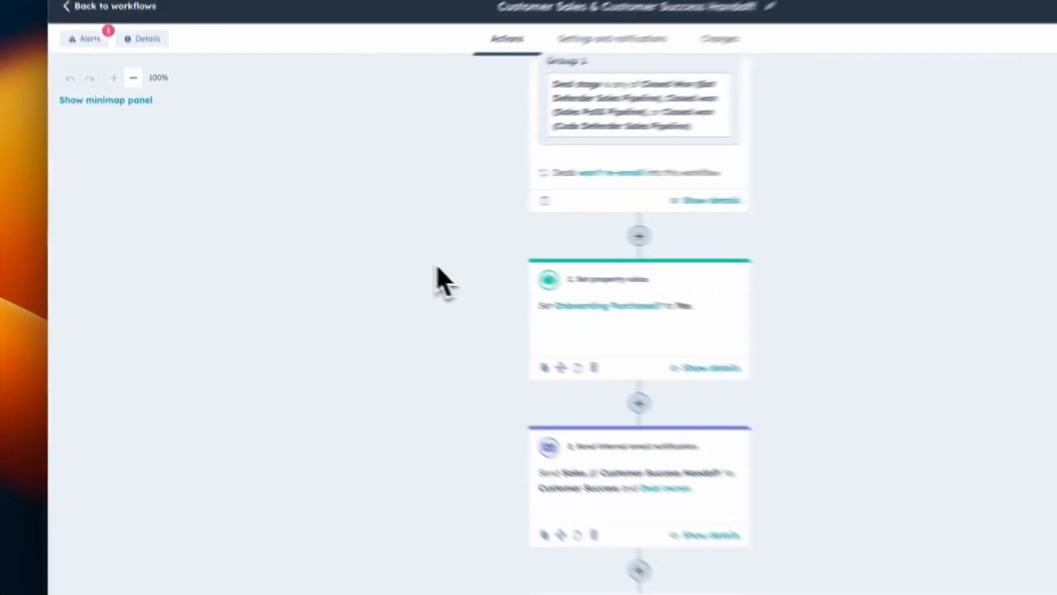
scroll(438, 267, down, 5)
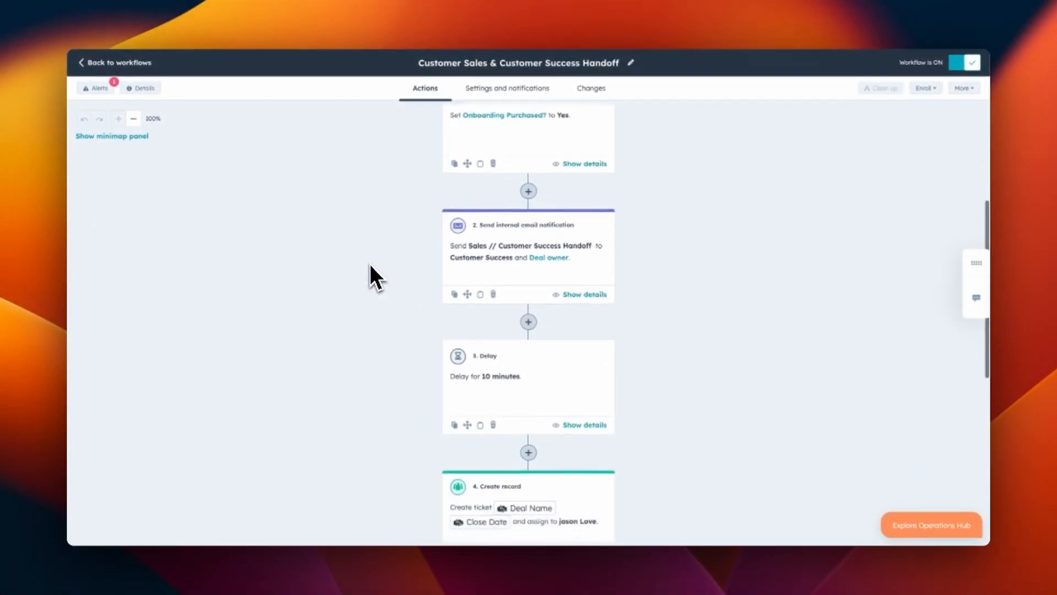
scroll(368, 263, down, 1)
scroll(484, 370, up, 5)
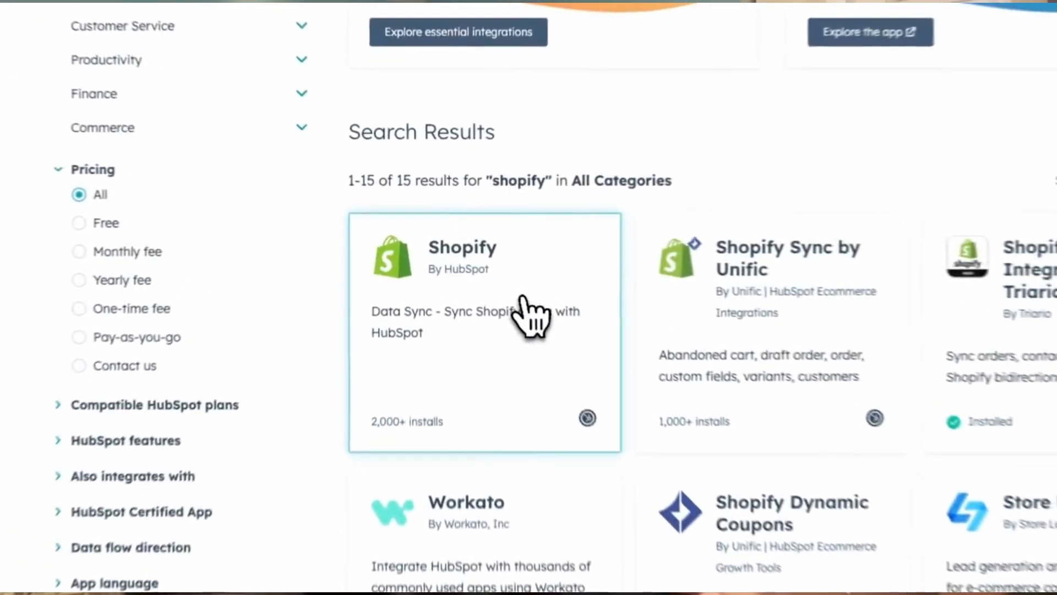
Open the listing of the Shopify app by HubSpot in the App Marketplace and look through its details
click(465, 287)
scroll(538, 319, down, 15)
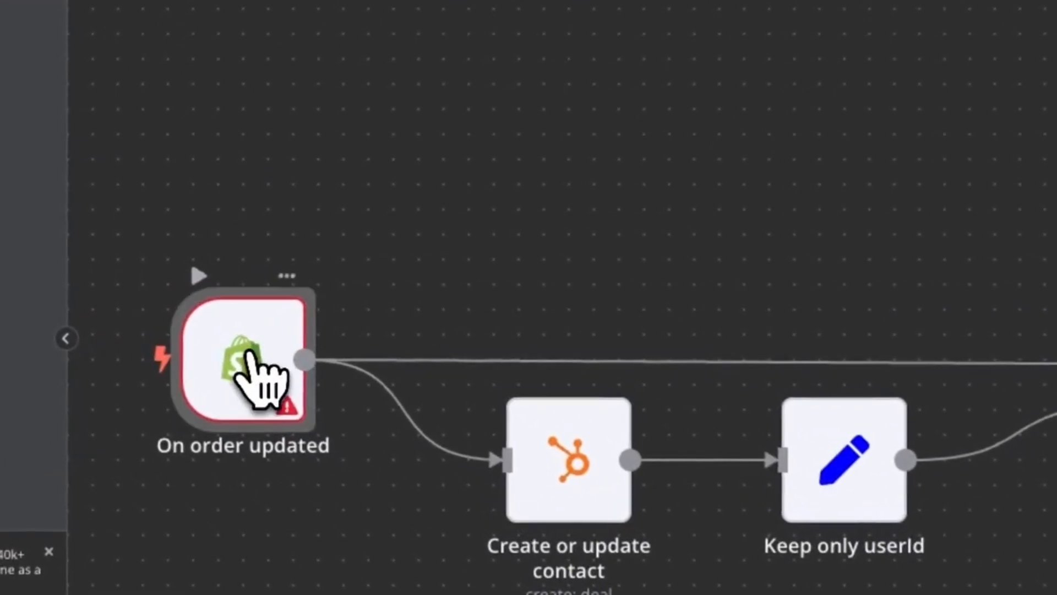
In the n8n workflow, open the HubSpot node "Create or update contact" and set its resource to Contact
double_click(581, 478)
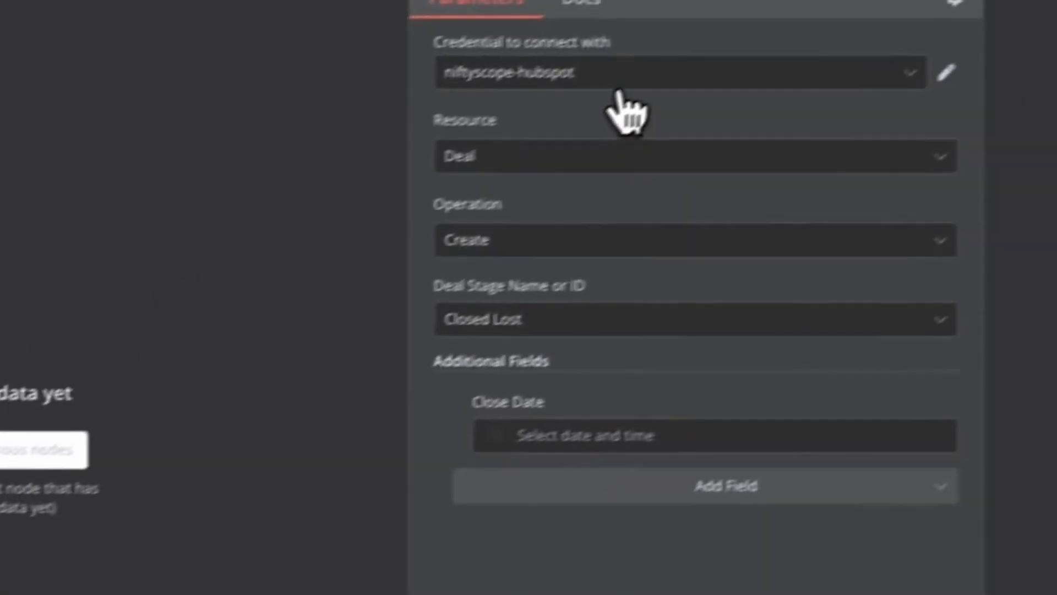
click(576, 99)
click(573, 101)
click(533, 179)
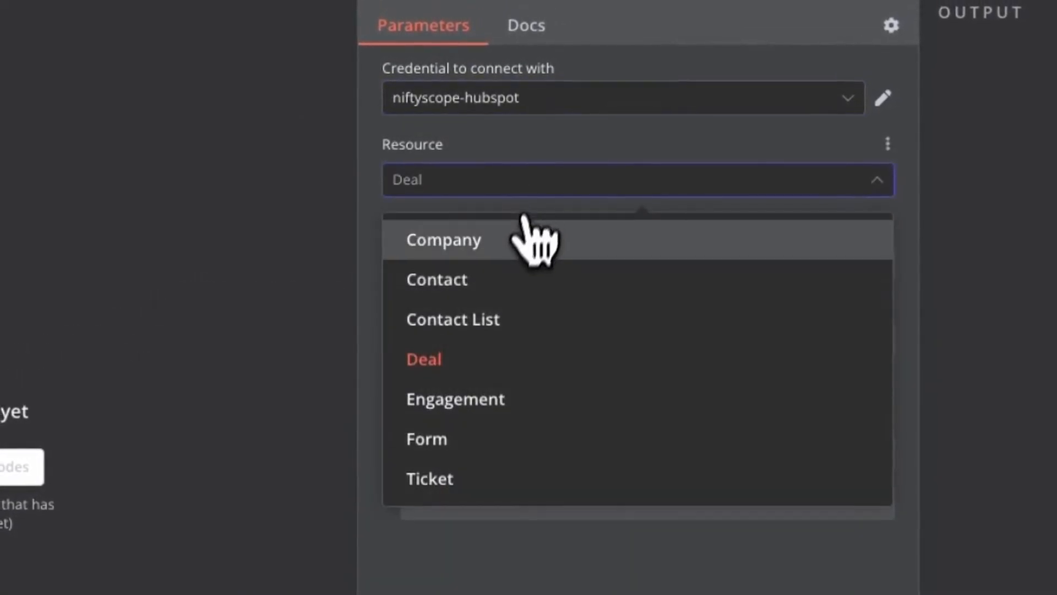
click(498, 278)
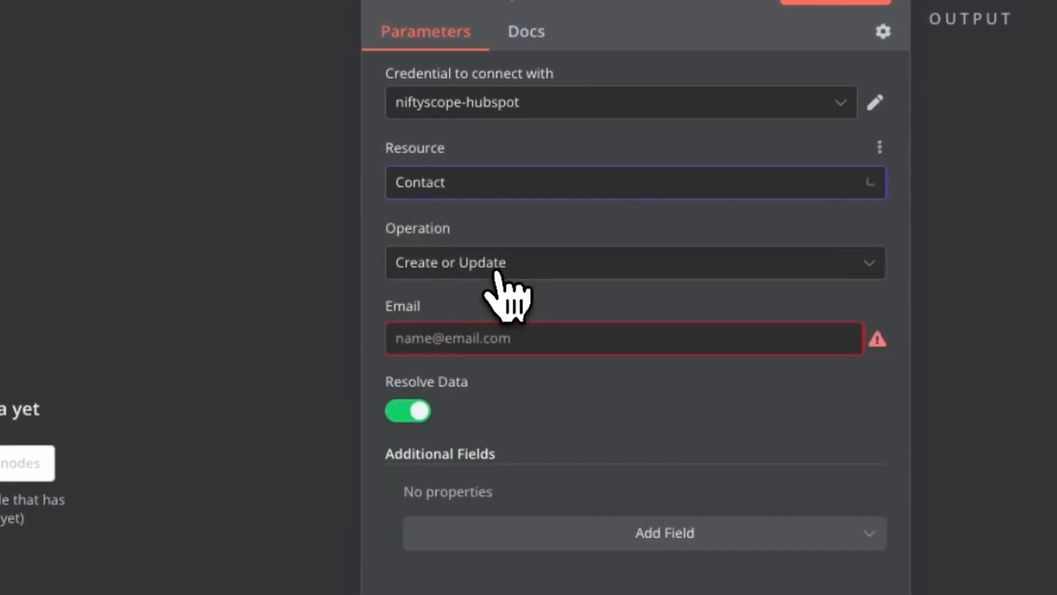
Set the HubSpot node's operation to Search and toggle Return All
click(497, 272)
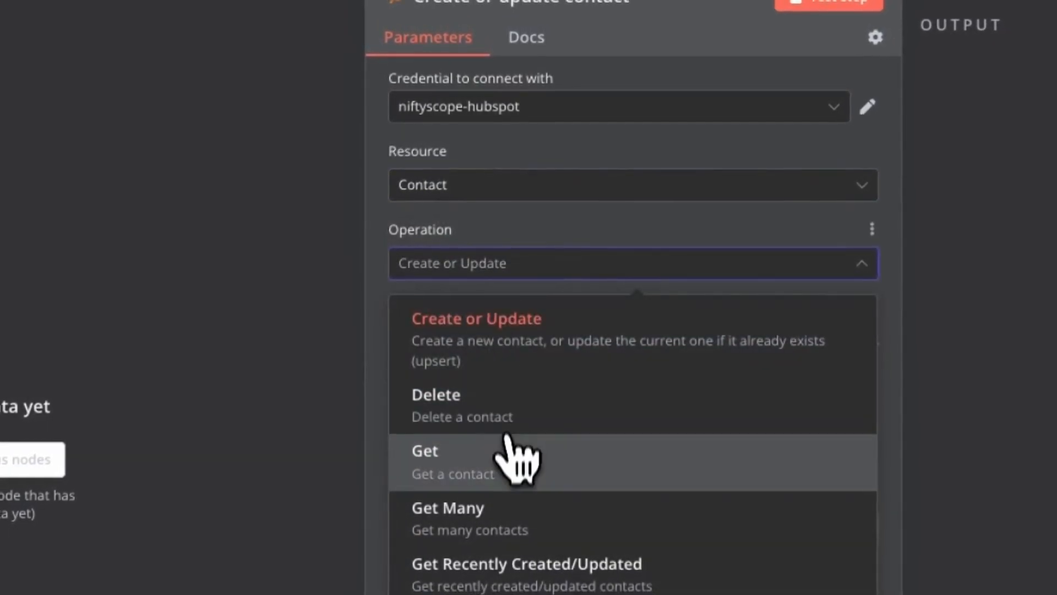
scroll(512, 493, down, 2)
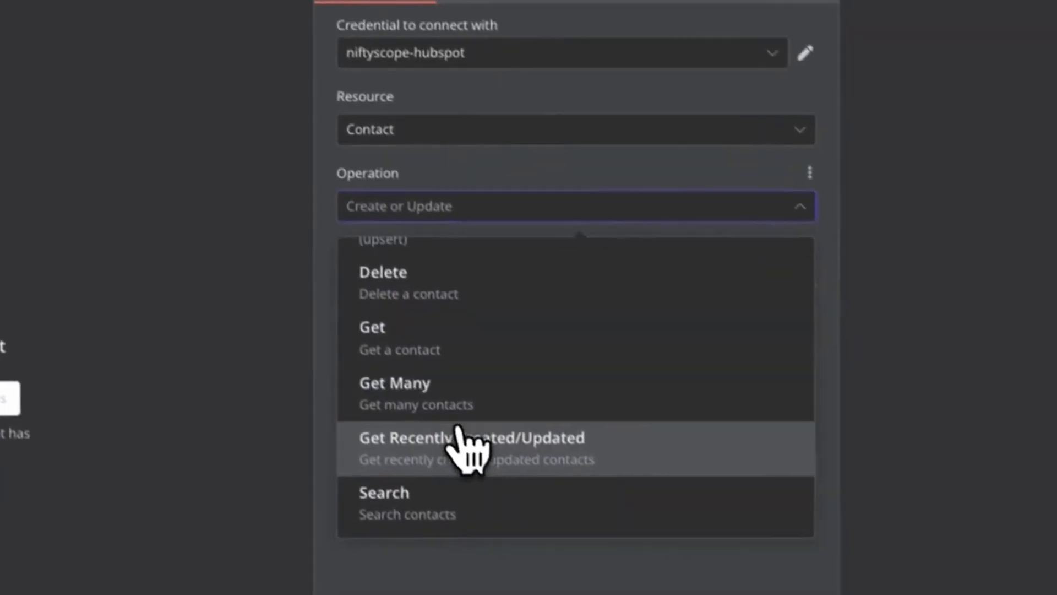
click(411, 473)
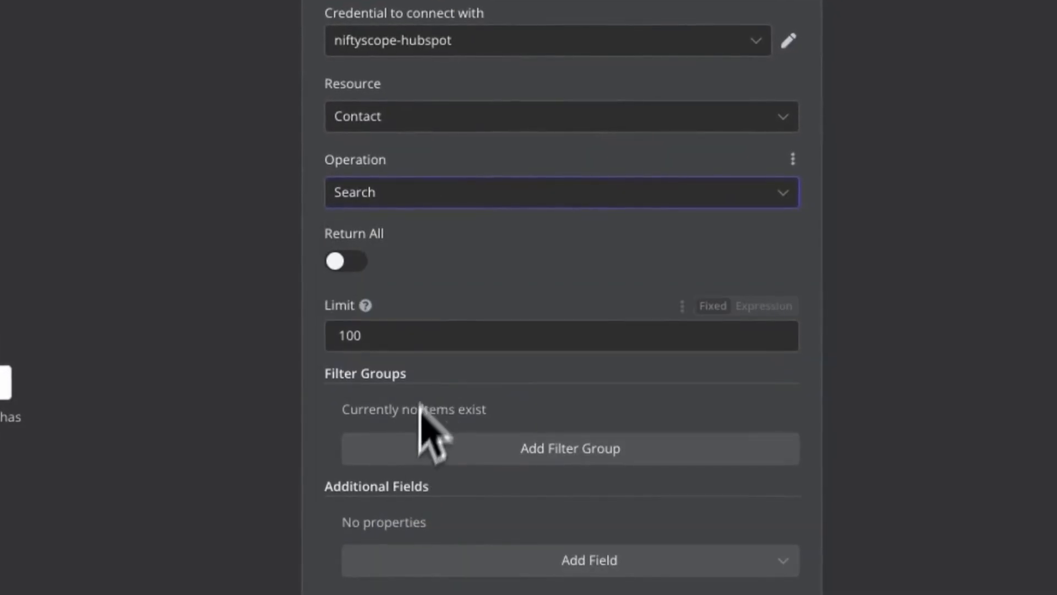
click(364, 264)
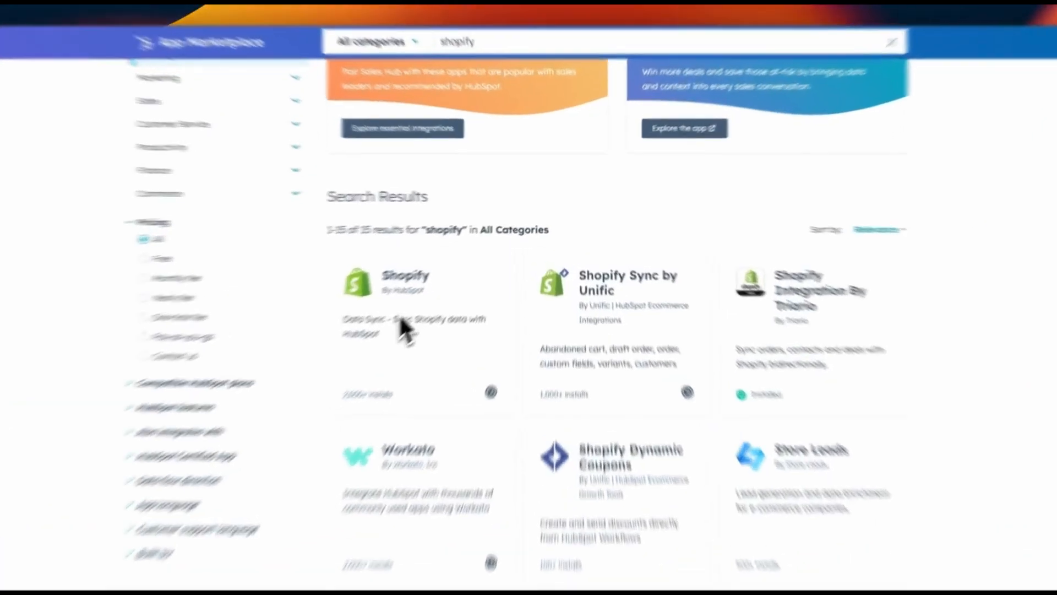
Switch to HubSpot's App Marketplace, install the Shopify app by HubSpot and authorize the connection to the store through its myshopify.com subdomain
click(404, 326)
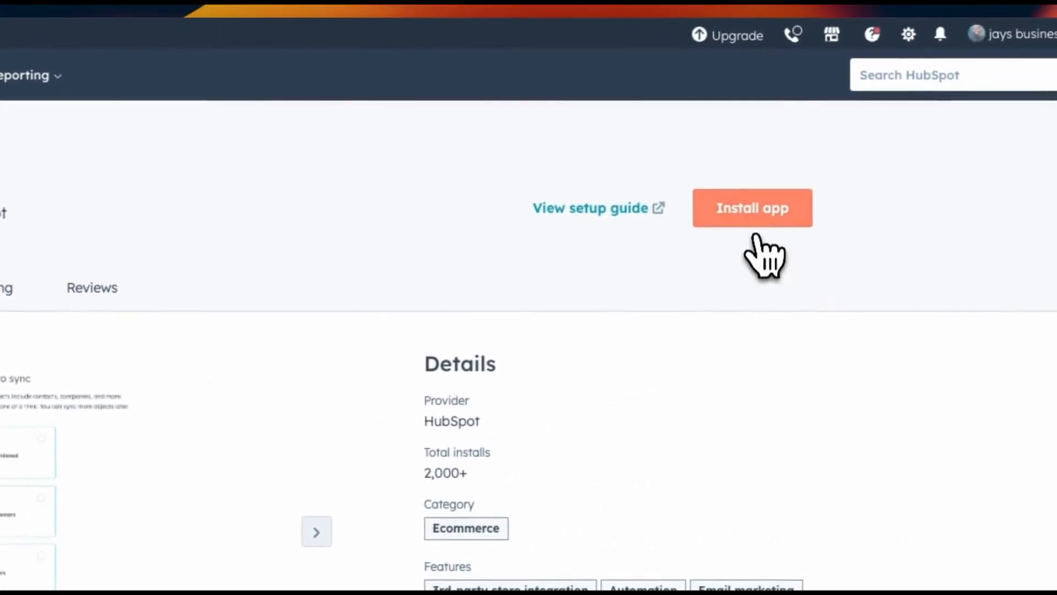
click(753, 226)
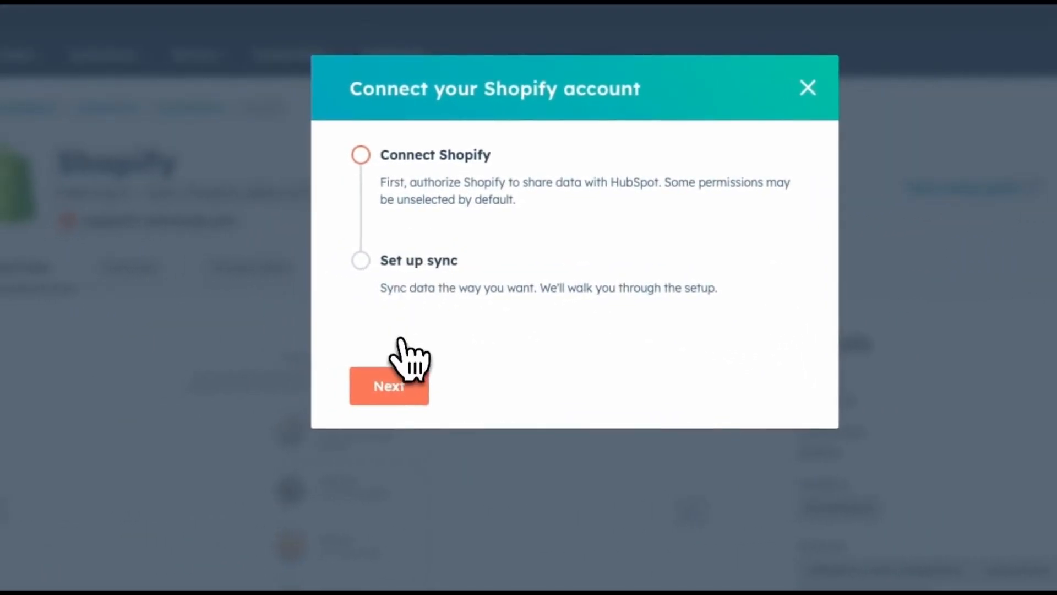
click(406, 381)
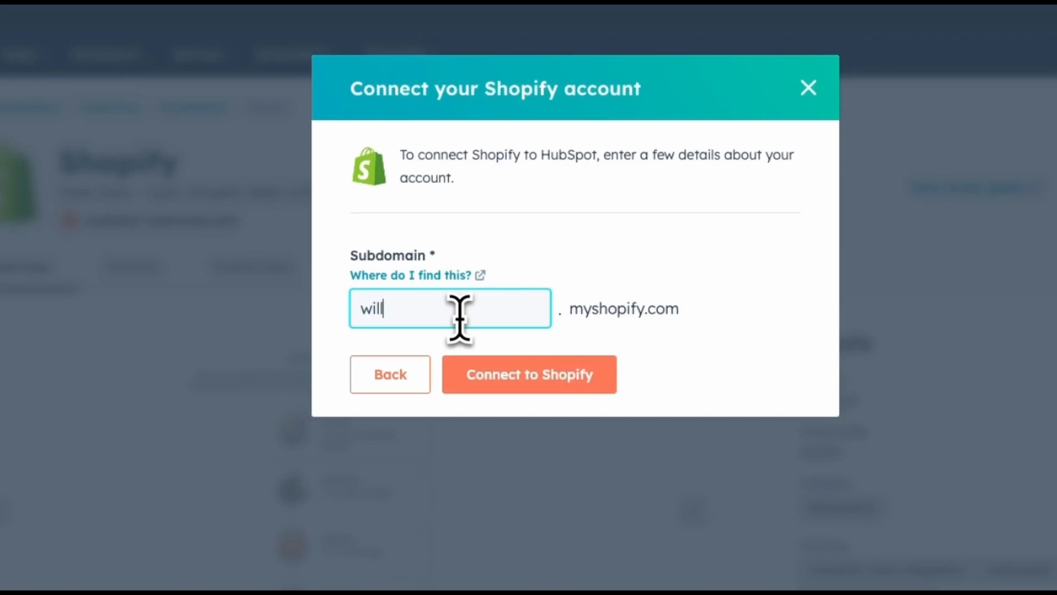
click(486, 369)
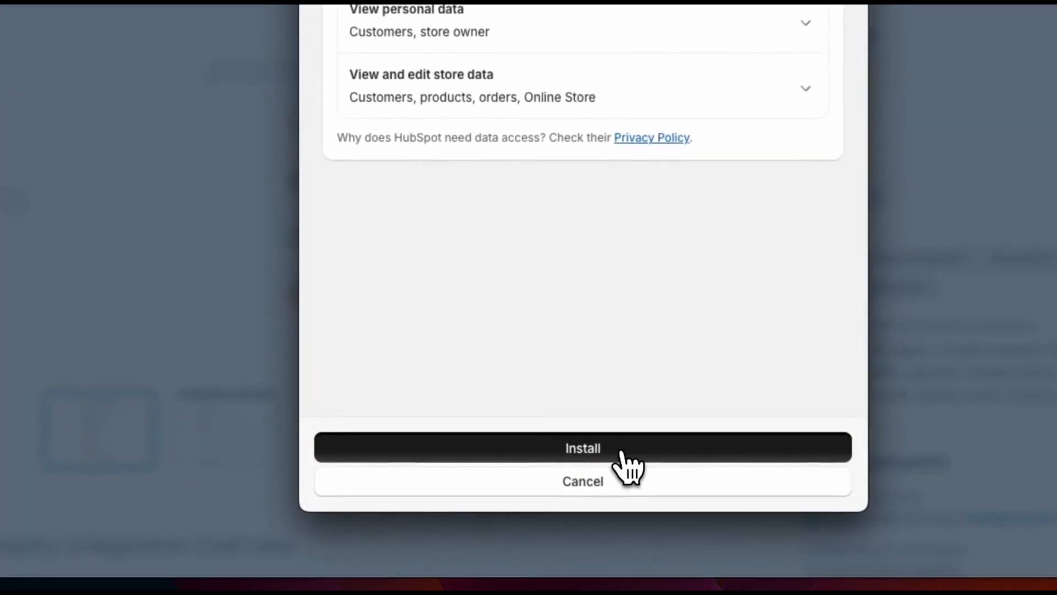
click(628, 463)
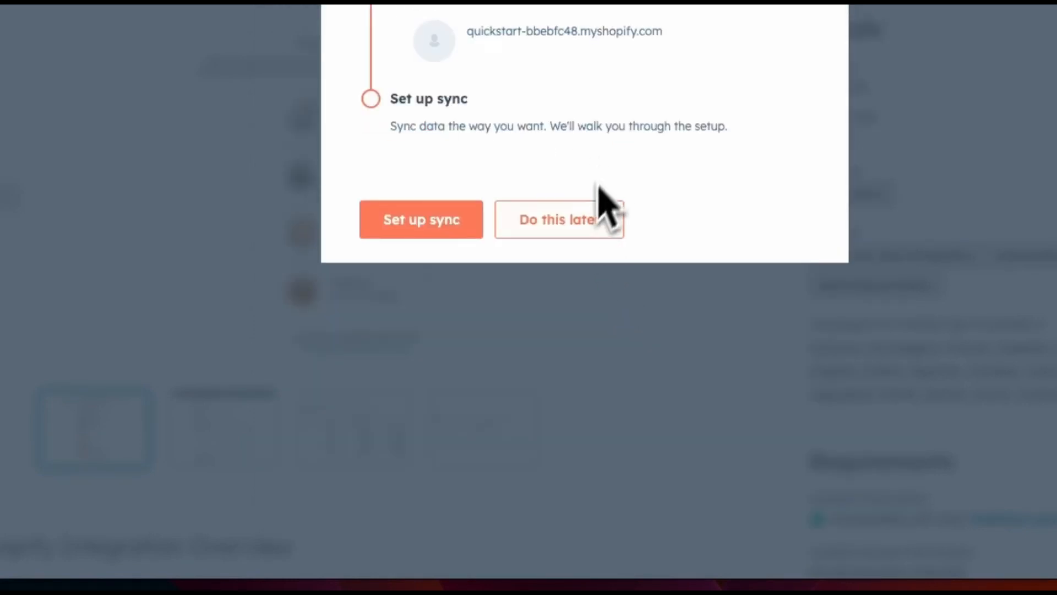
Start the Shopify sync setup and choose Contact sync as the object
click(476, 219)
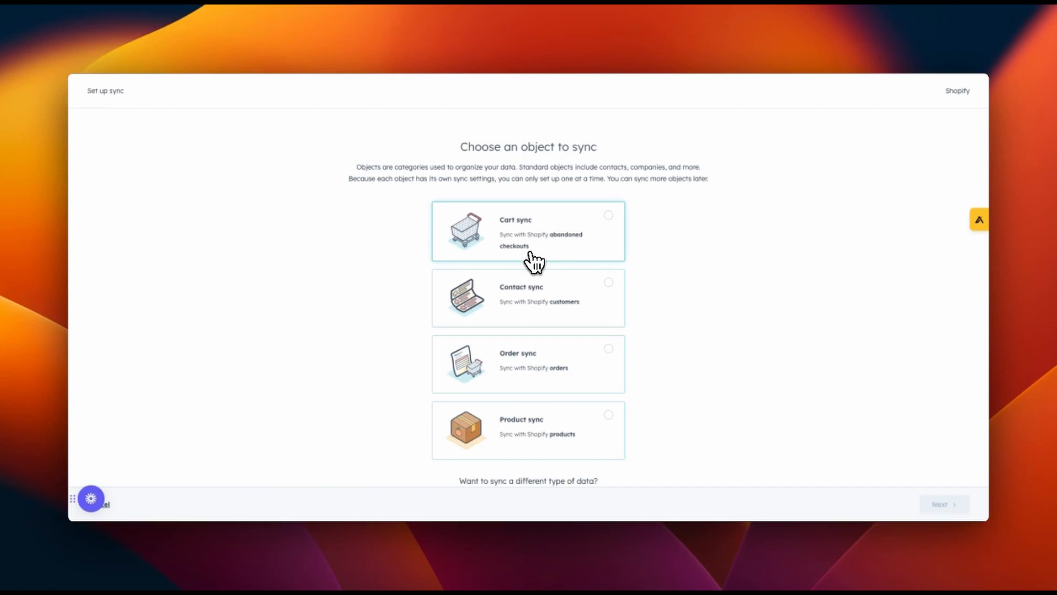
scroll(532, 262, down, 1)
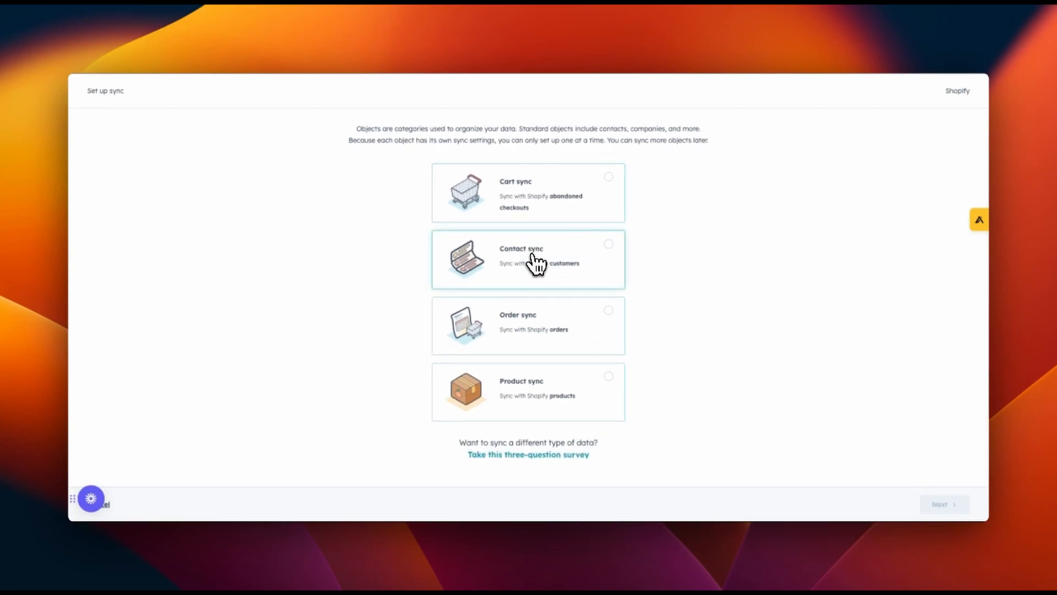
click(532, 261)
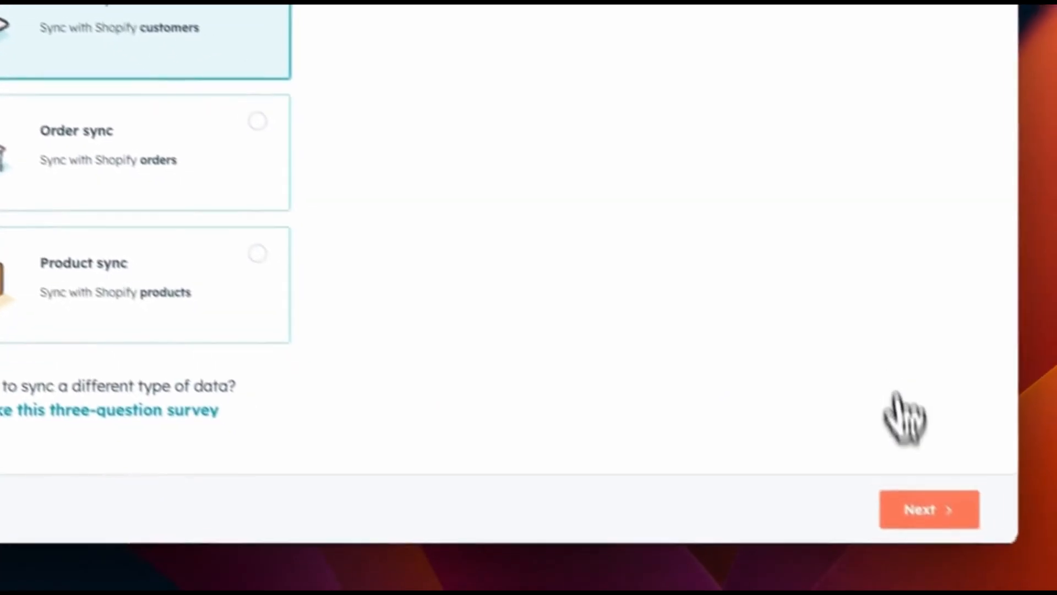
click(929, 509)
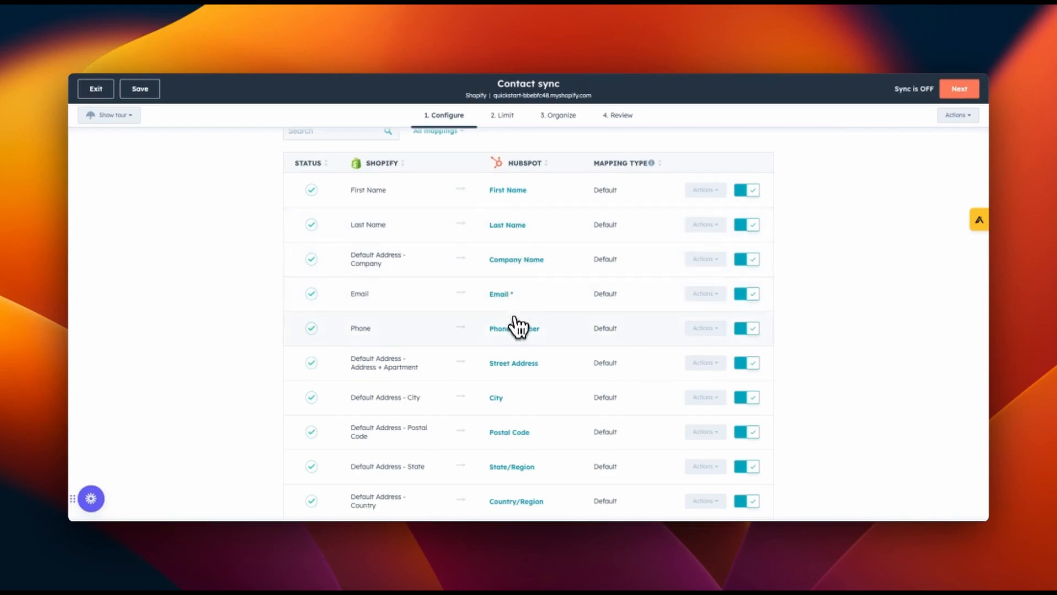
Check the default contact field mappings and set the sync direction between Shopify Customers and HubSpot Contacts to "Data syncs between apps"
scroll(518, 328, down, 1)
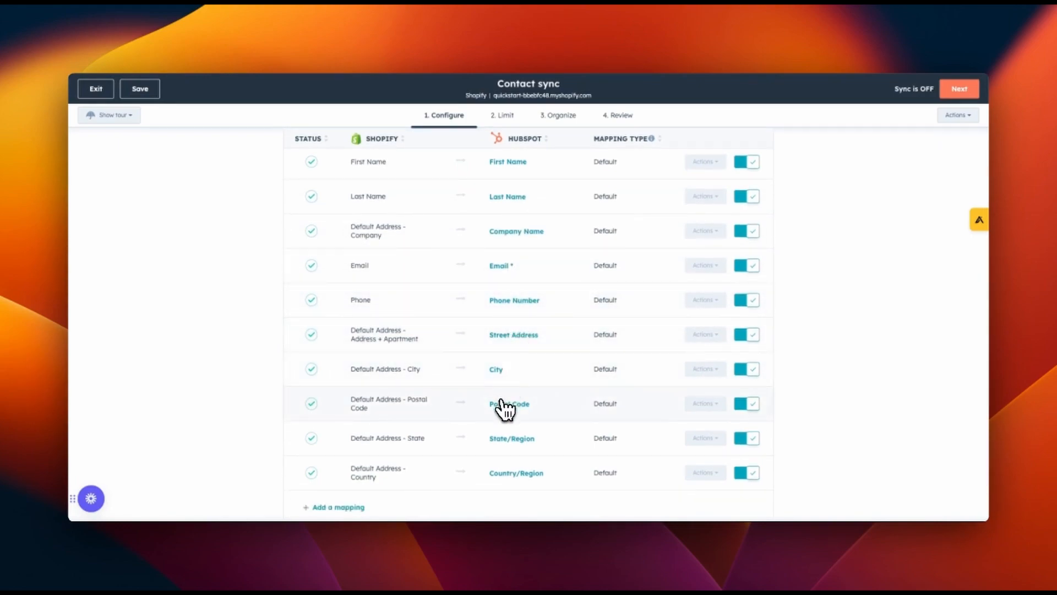
scroll(493, 411, up, 1)
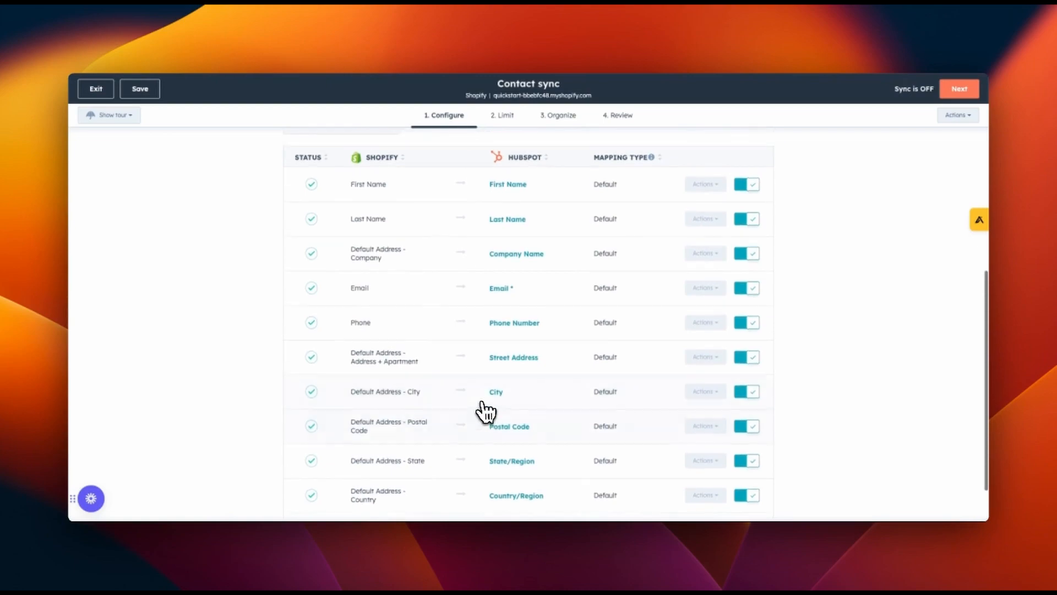
mouse_move(461, 186)
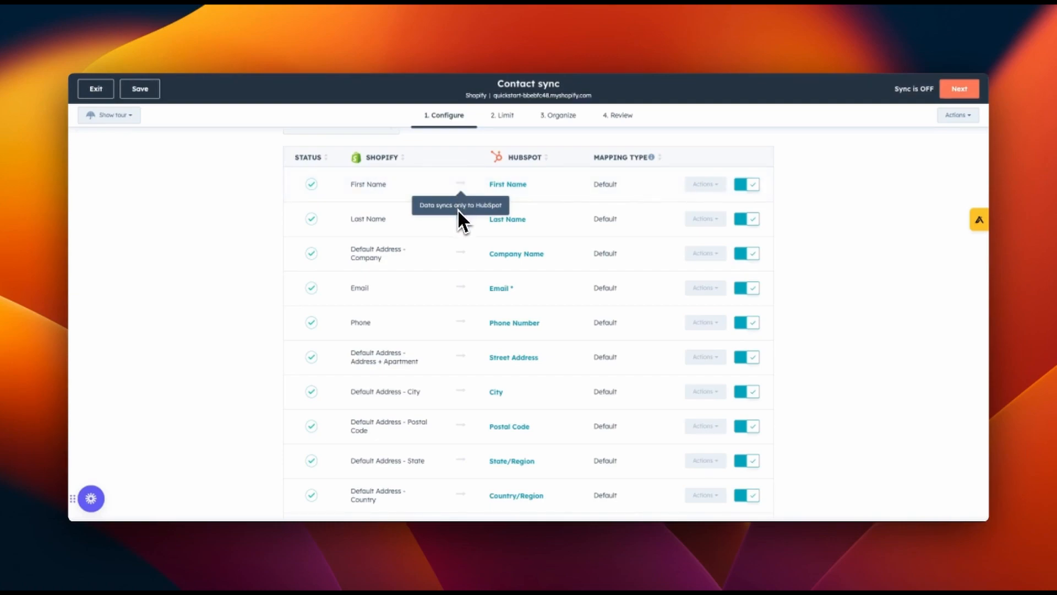
scroll(461, 210, up, 5)
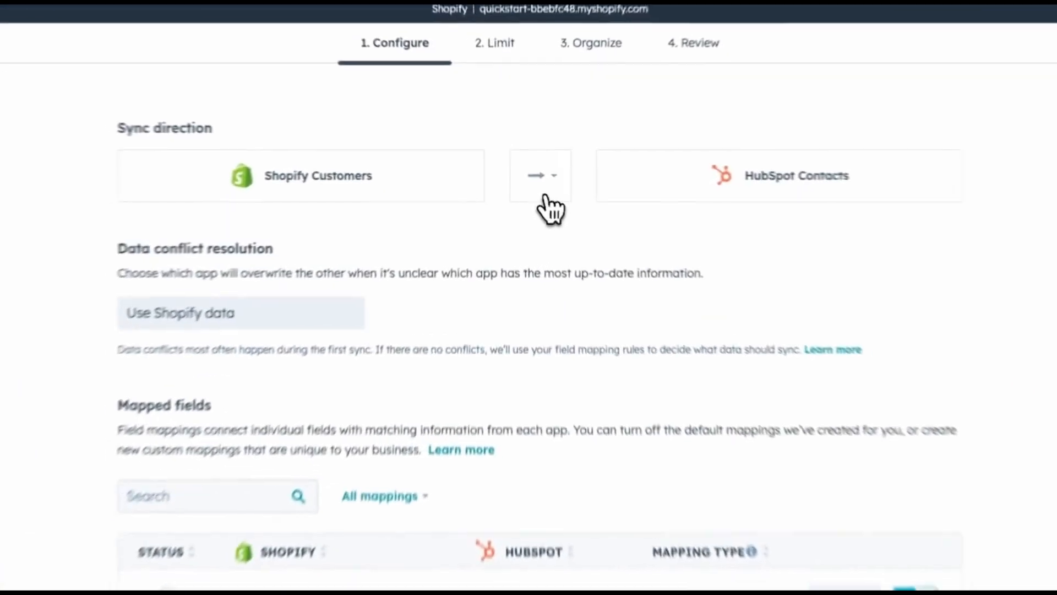
click(531, 205)
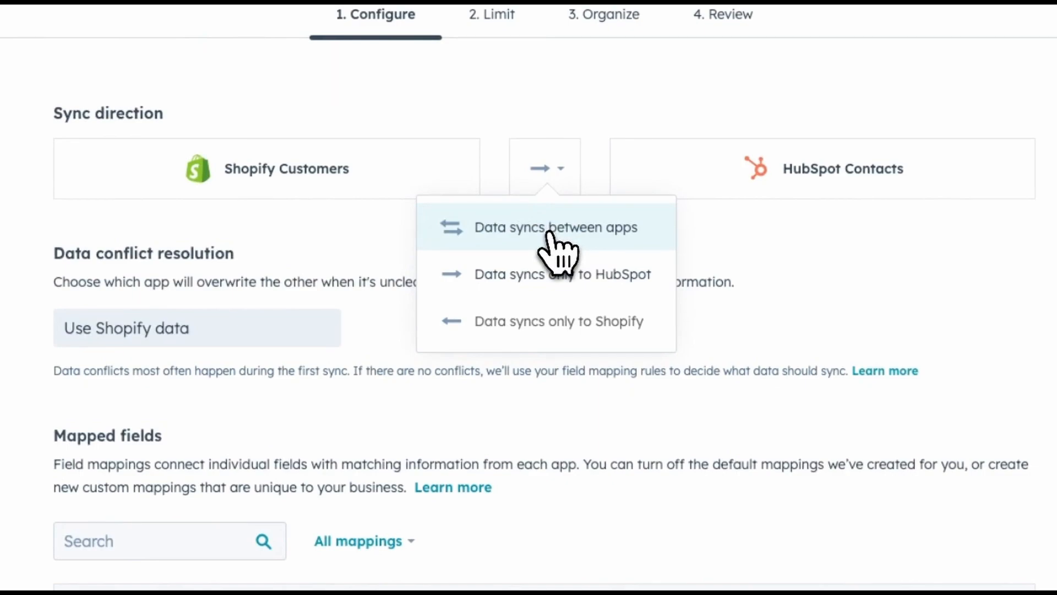
click(554, 234)
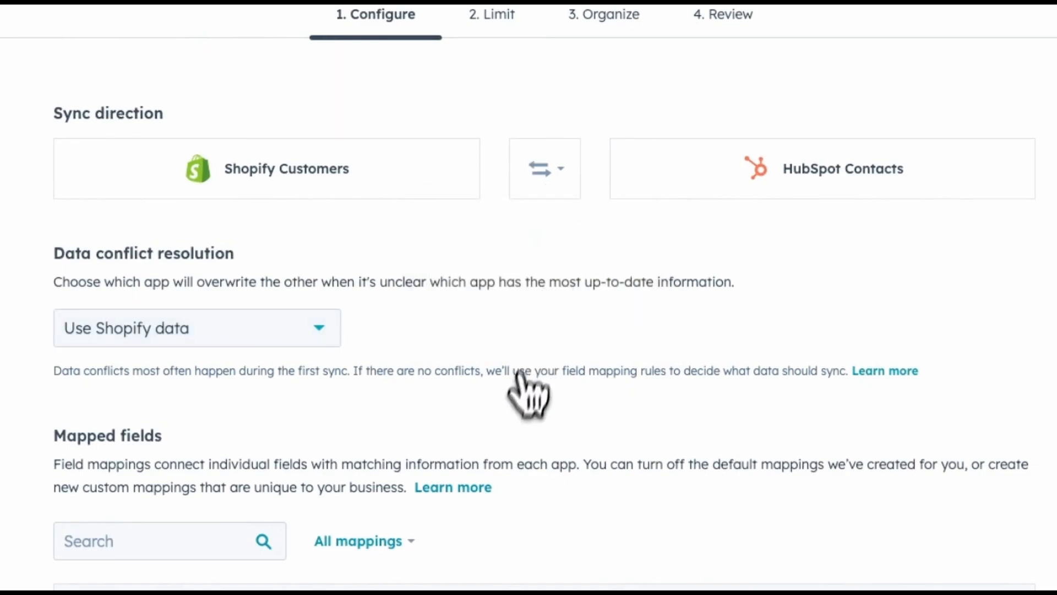
Review the sync direction of each mapped contact field and continue to the Limit stage of the contact sync
scroll(515, 429, down, 2)
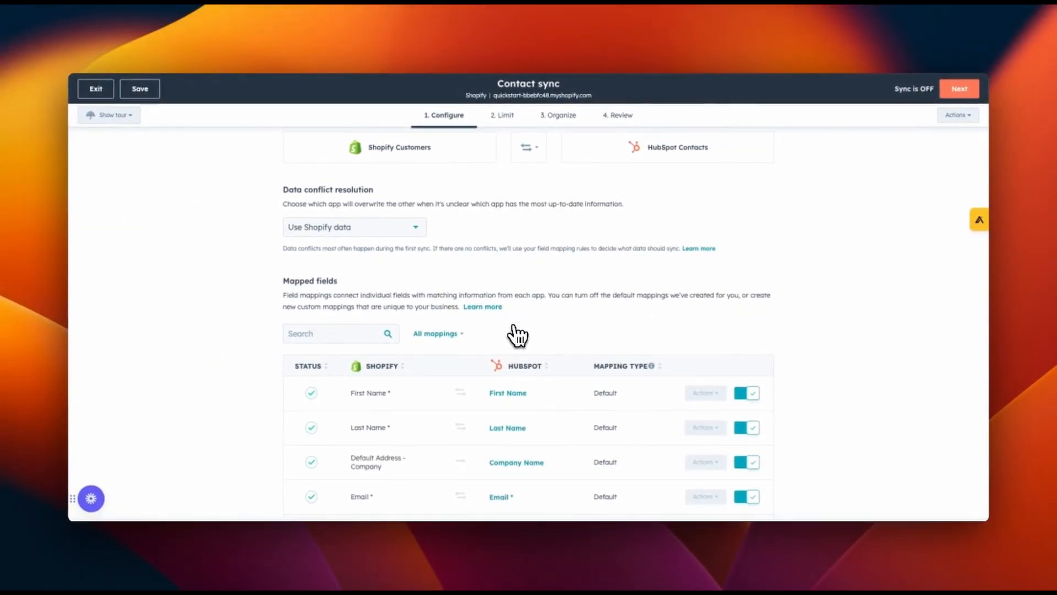
scroll(516, 327, down, 1)
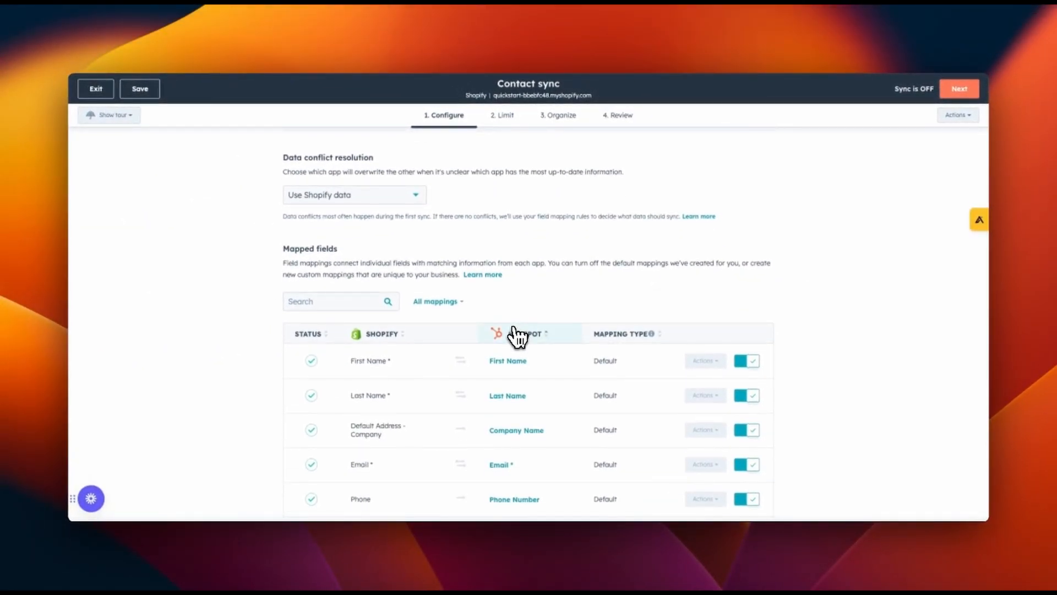
scroll(516, 336, down, 2)
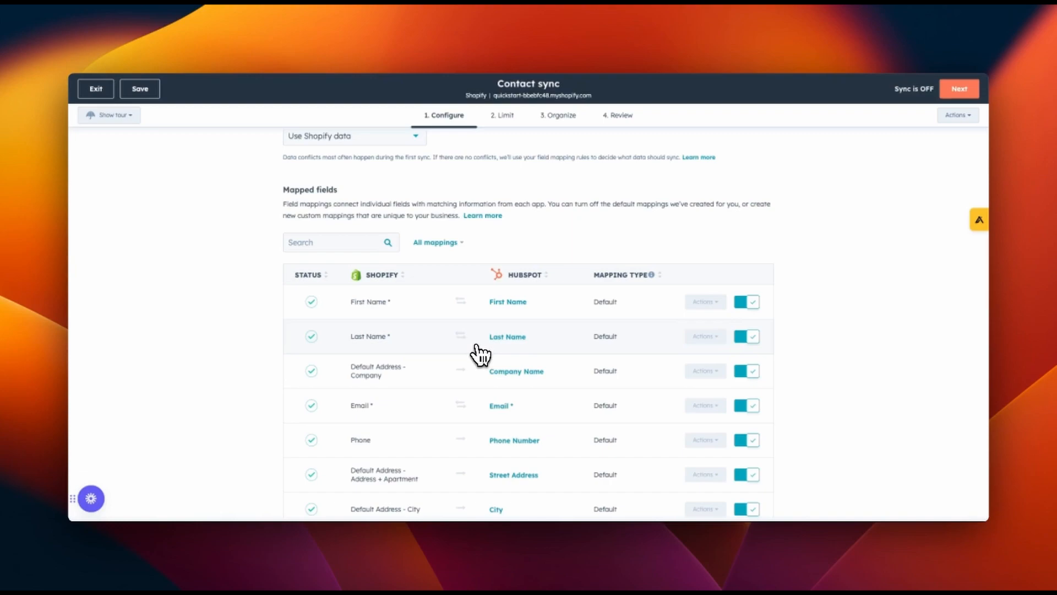
scroll(480, 355, down, 1)
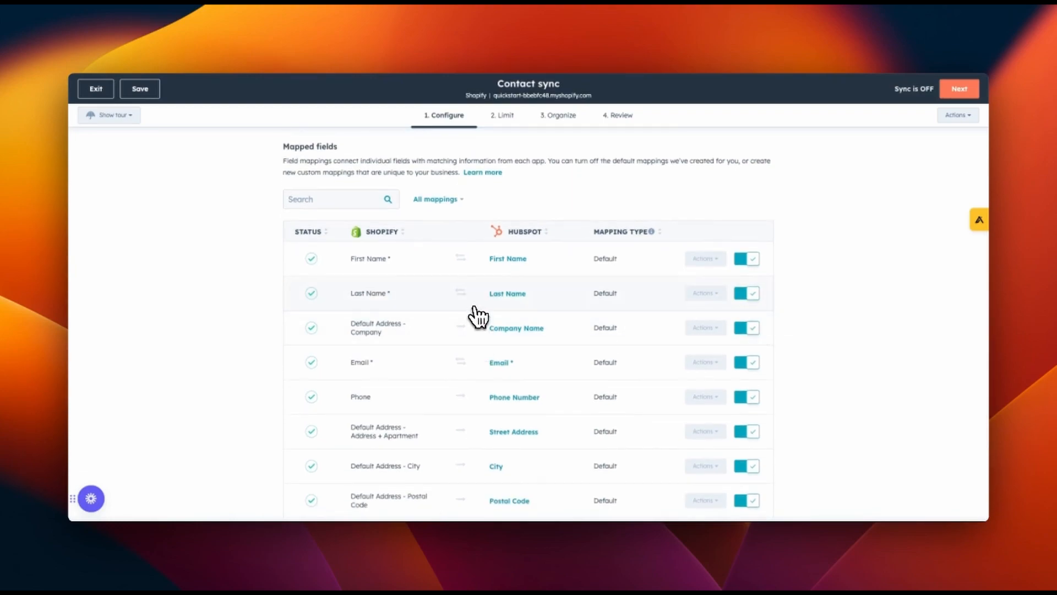
mouse_move(467, 335)
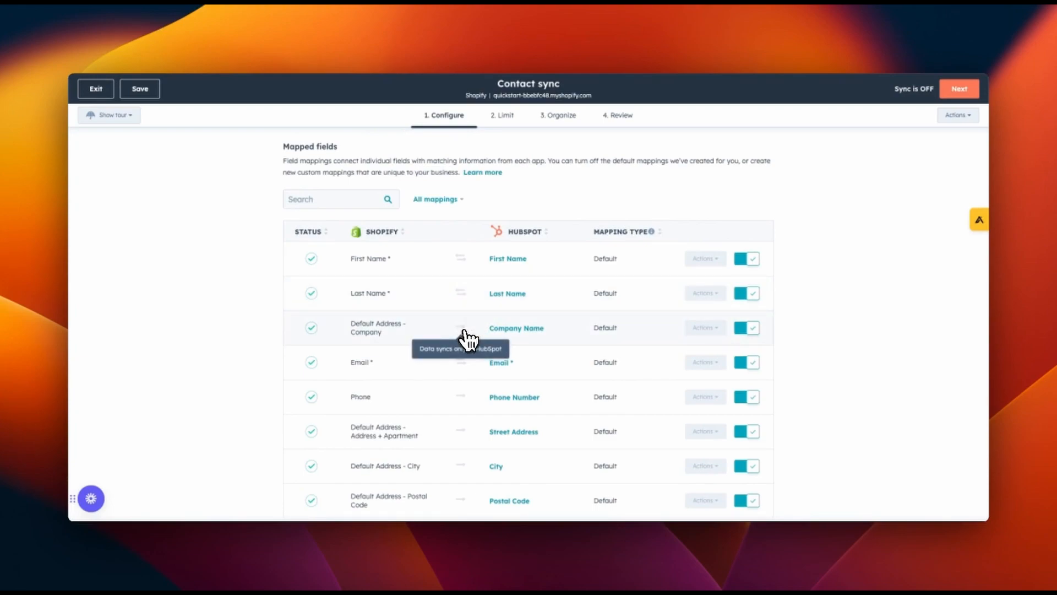
mouse_move(466, 297)
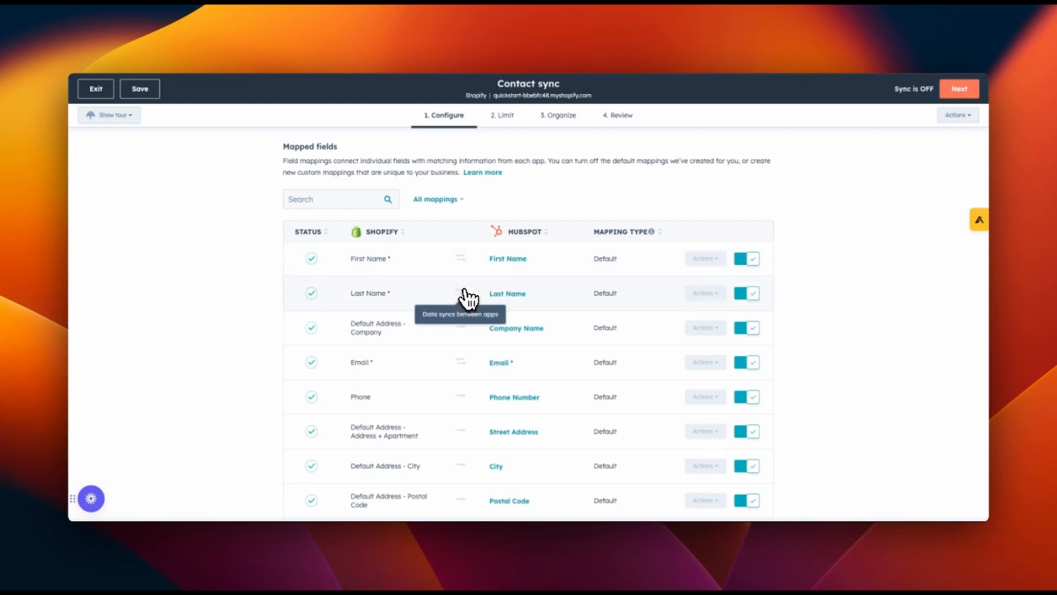
mouse_move(471, 271)
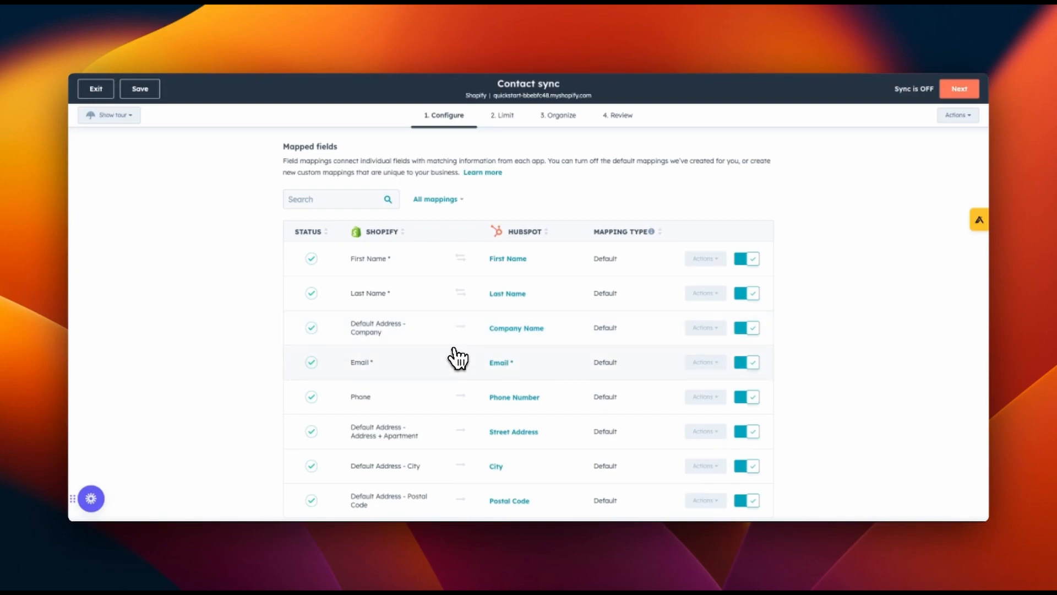
scroll(458, 359, down, 5)
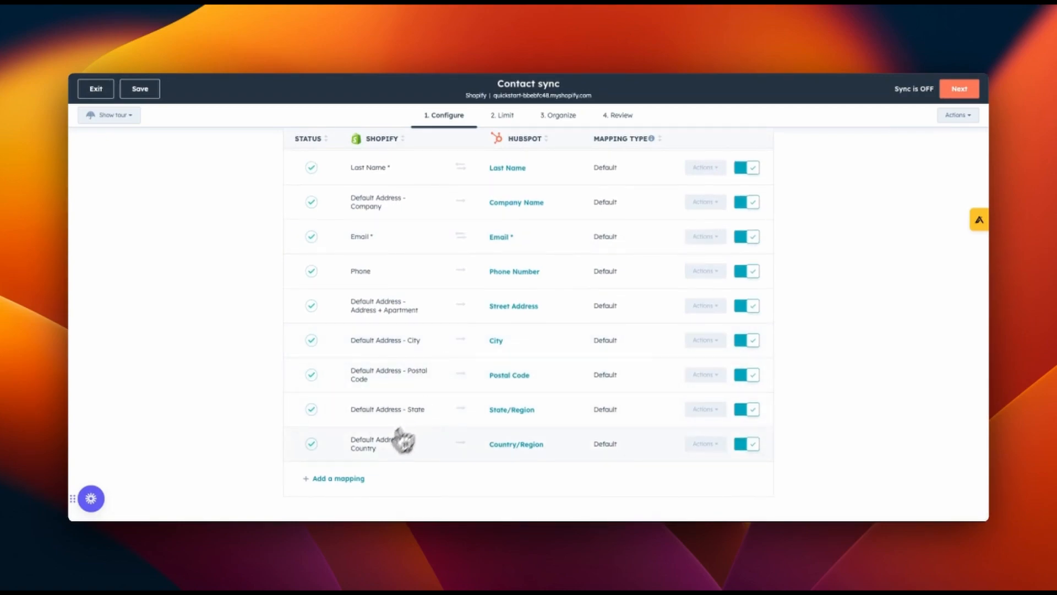
scroll(557, 350, up, 2)
scroll(589, 333, down, 2)
click(959, 97)
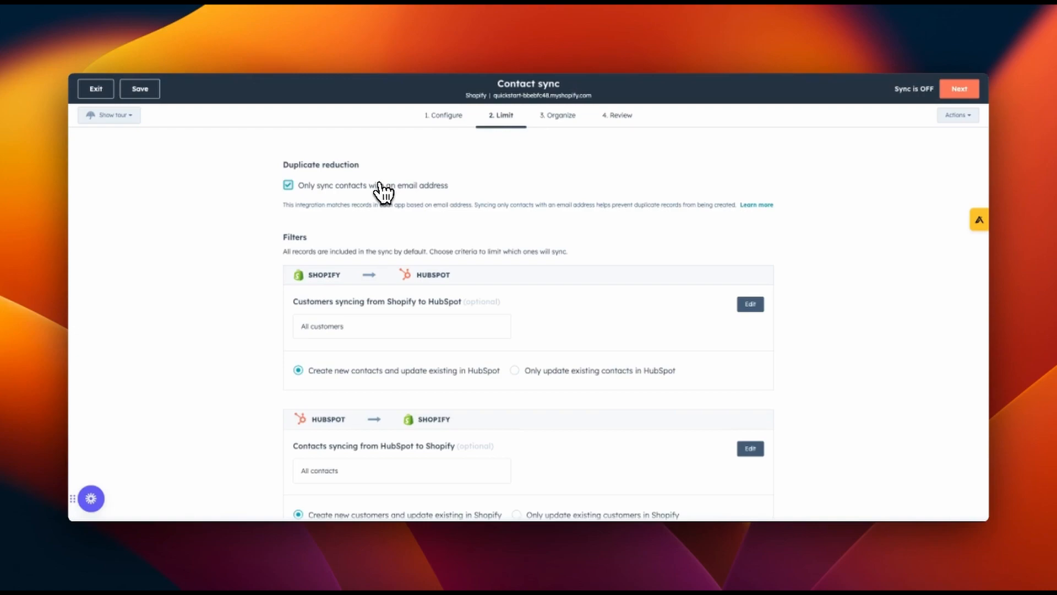
Check the optional filter settings for customers syncing to HubSpot and contacts syncing to Shopify, leaving both without filters
scroll(391, 253, down, 2)
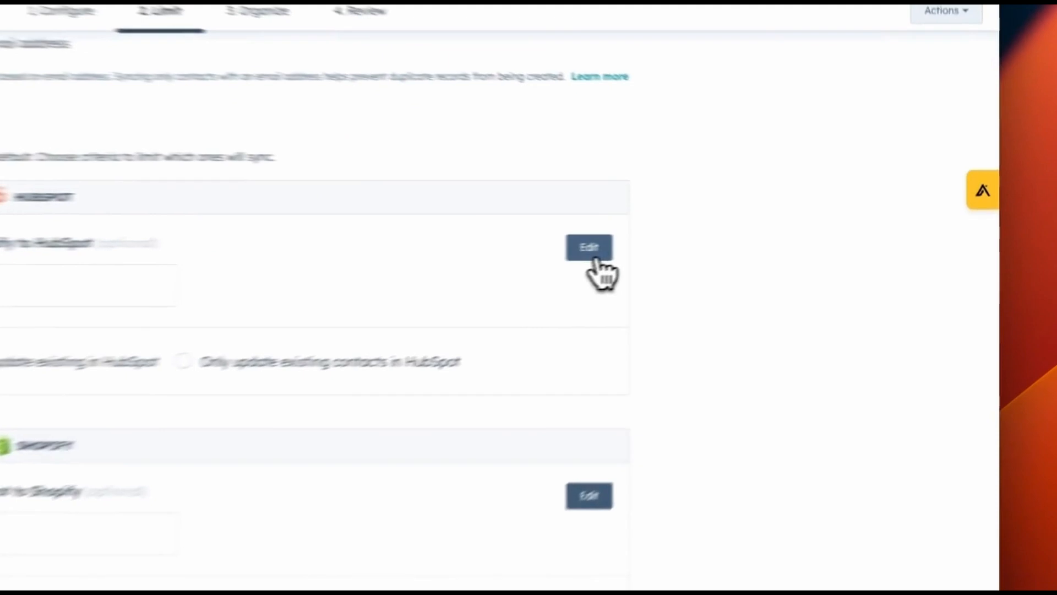
click(750, 253)
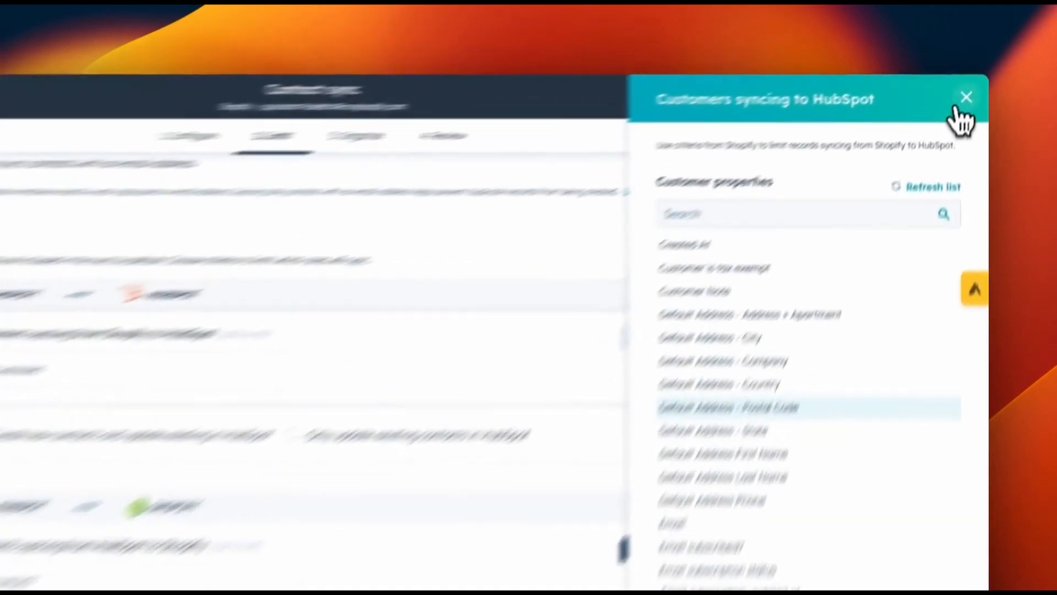
click(963, 100)
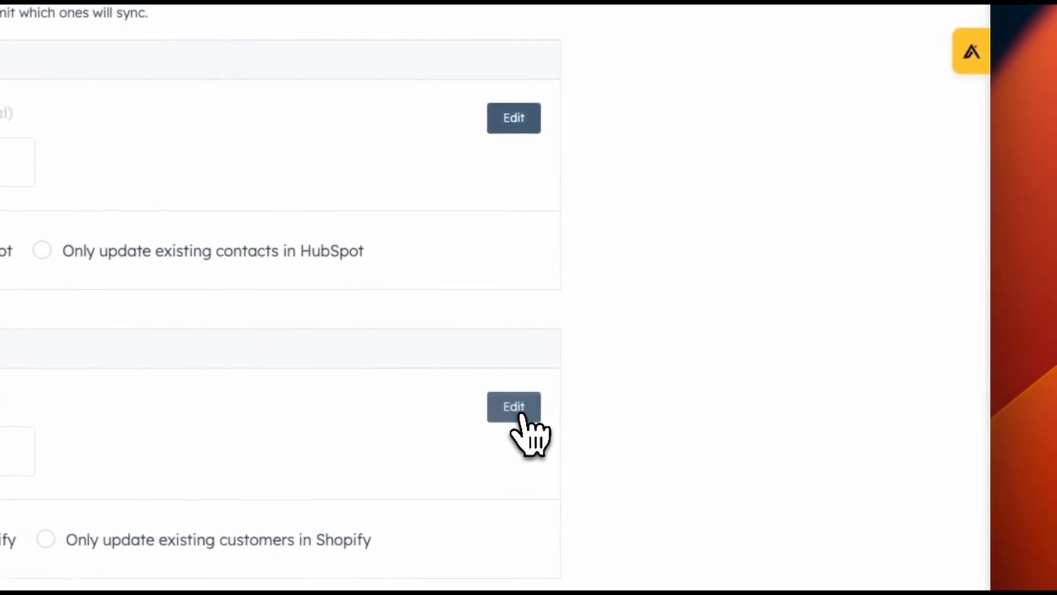
click(517, 413)
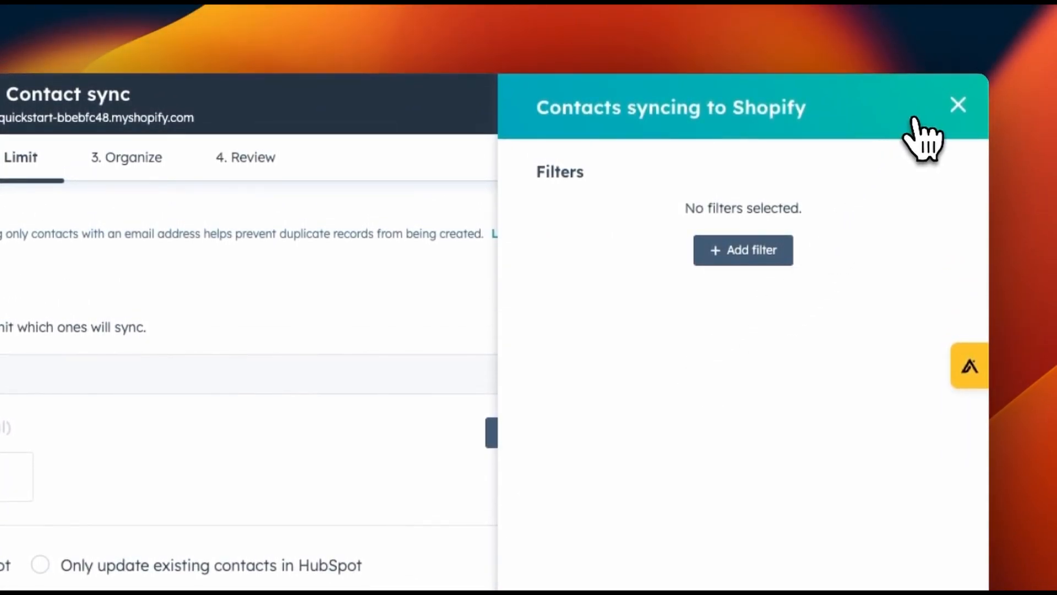
click(957, 105)
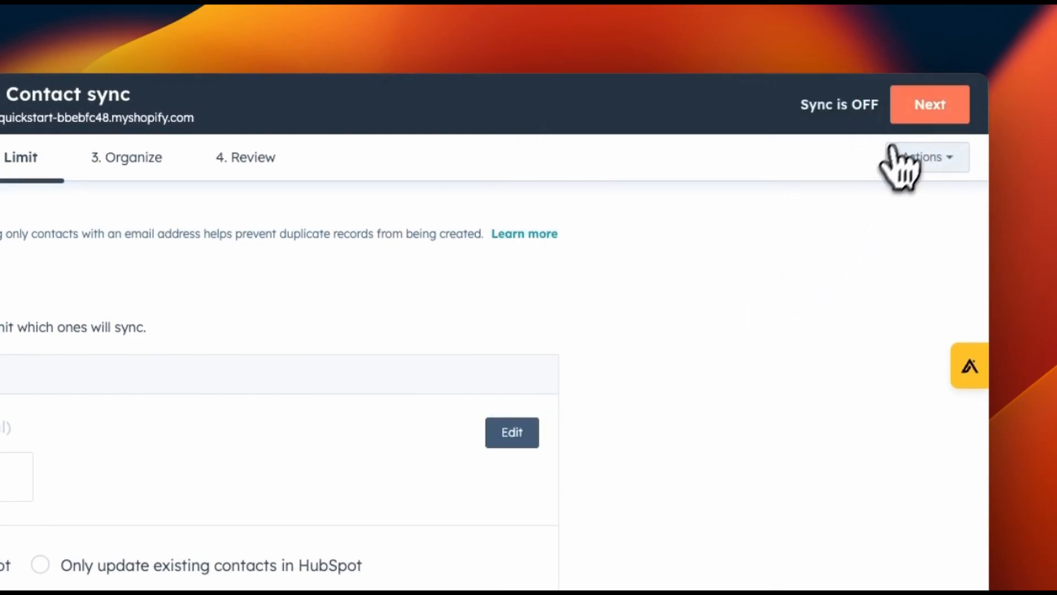
Continue through the Organize stage to Review, check the contact sync summary, and save and start the sync
click(910, 119)
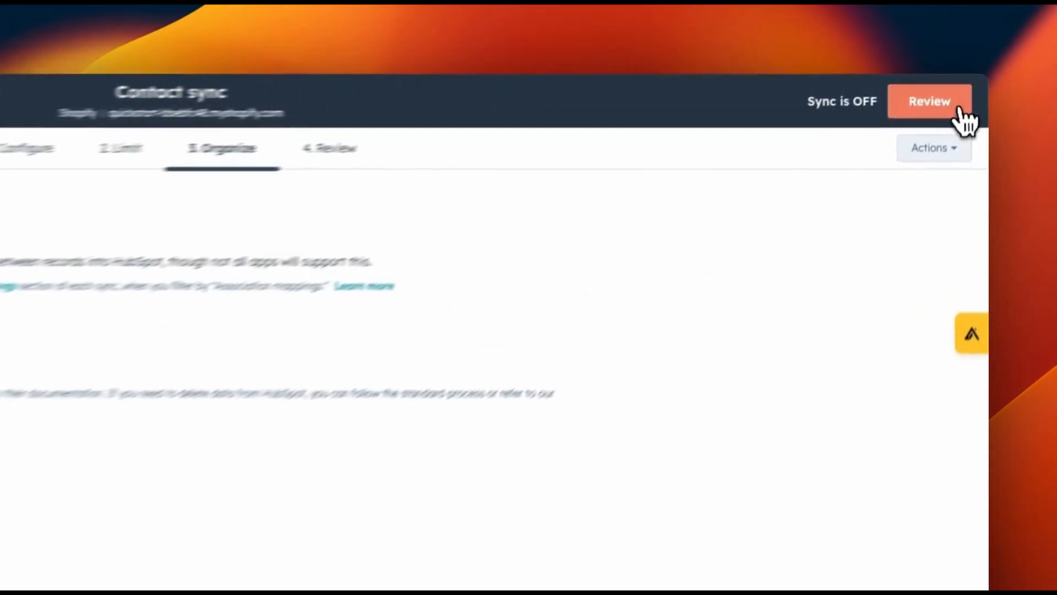
click(961, 110)
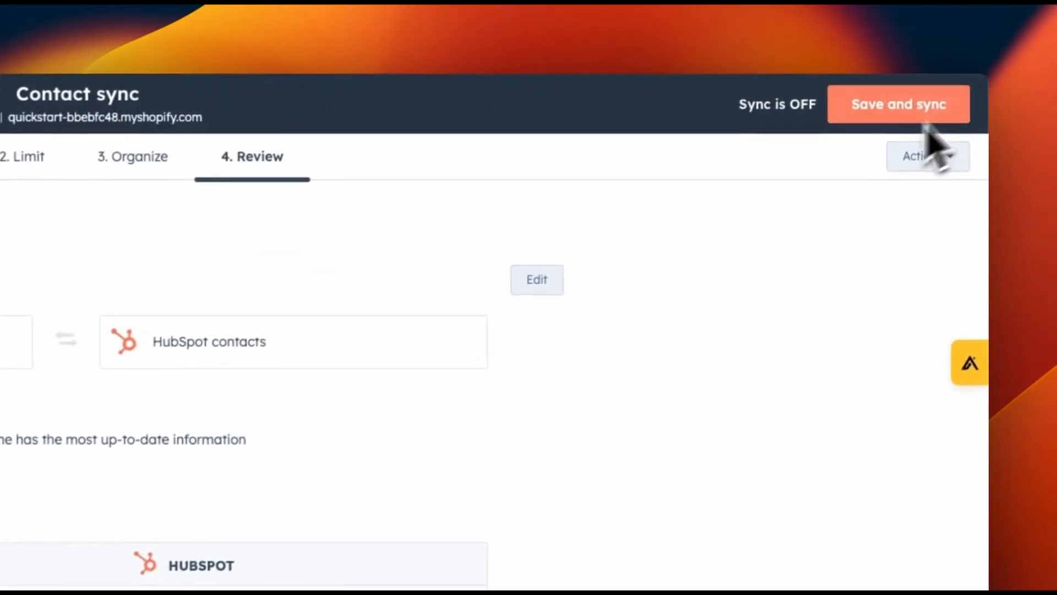
scroll(551, 353, down, 5)
scroll(590, 325, down, 10)
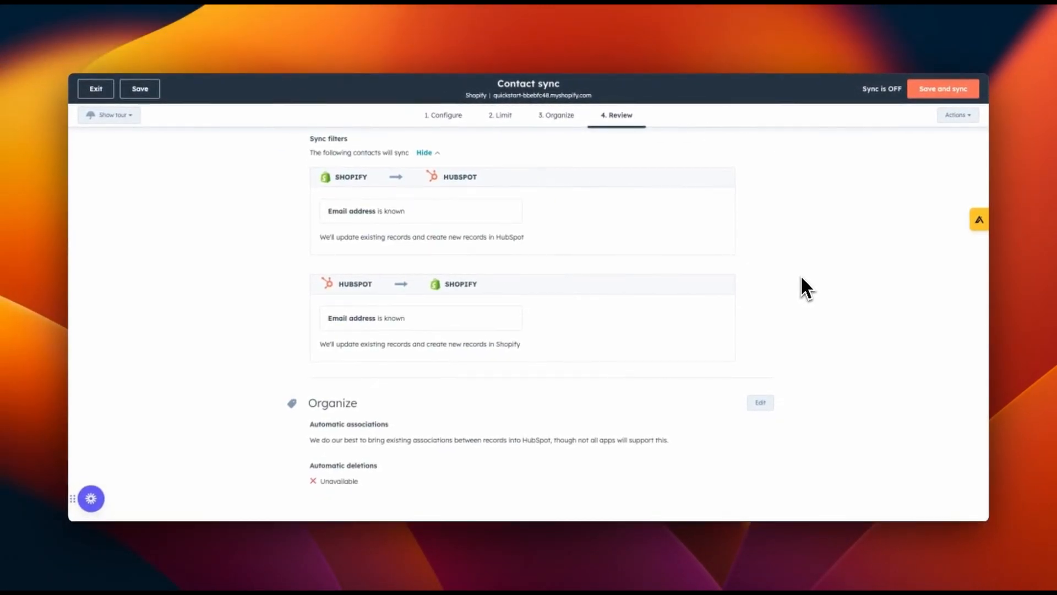
scroll(801, 279, up, 3)
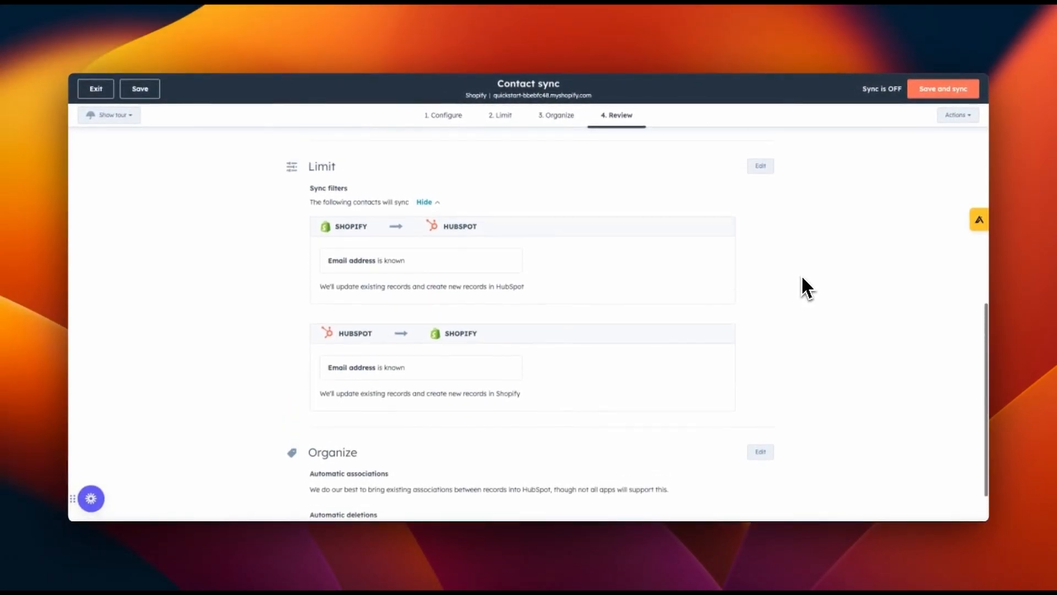
scroll(802, 277, up, 5)
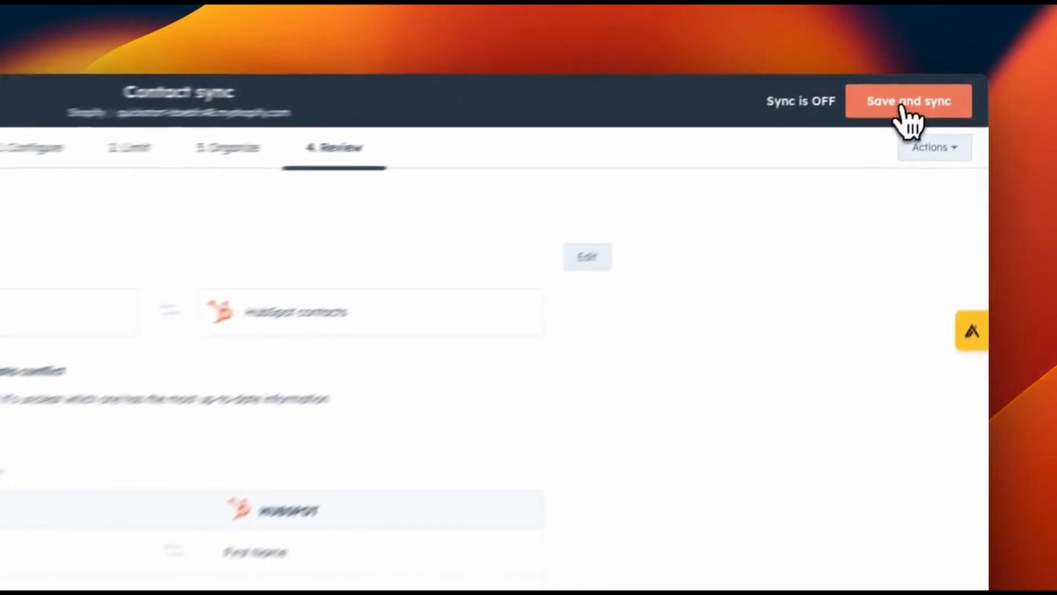
click(903, 102)
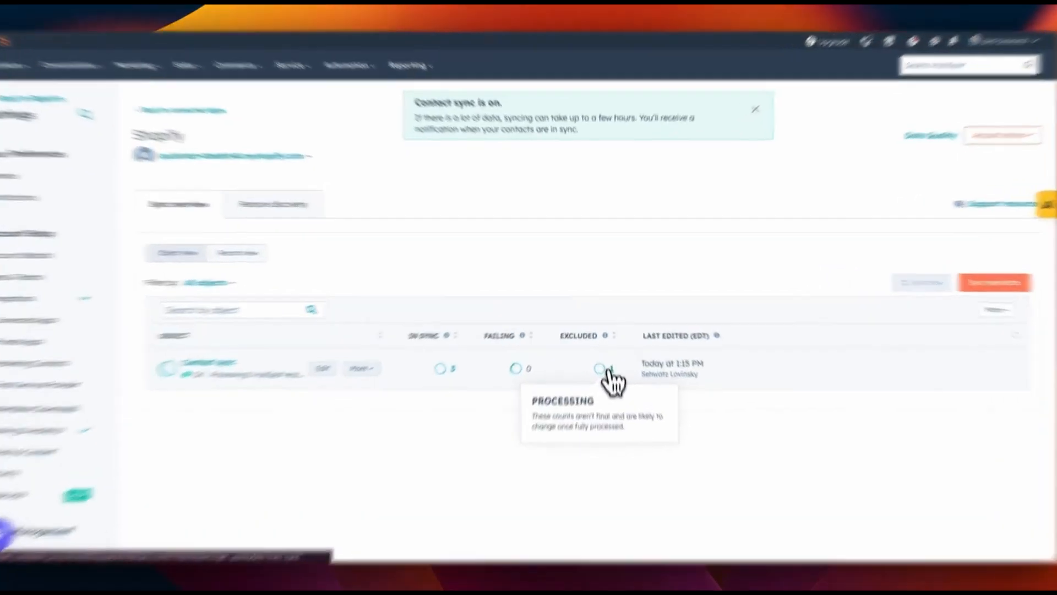
Inspect the excluded records and the in-sync records of the Contact sync, and close the record list
click(609, 359)
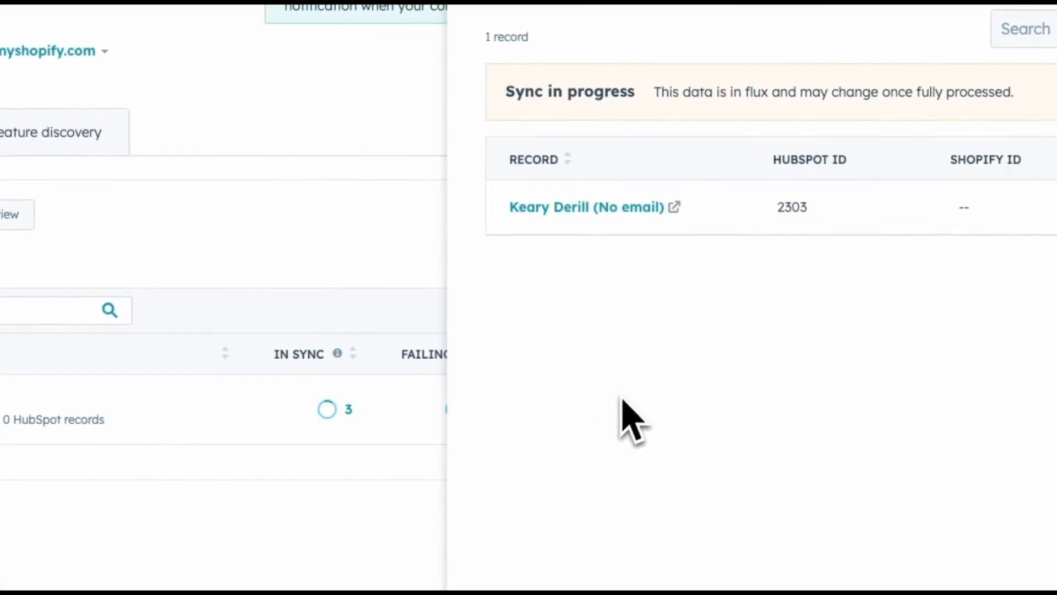
click(347, 410)
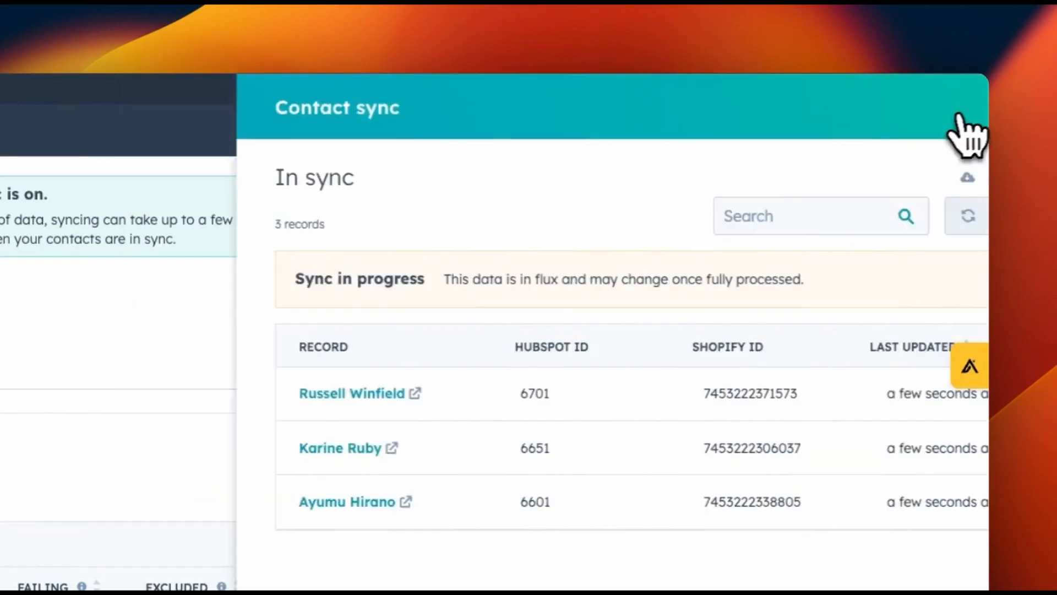
click(959, 105)
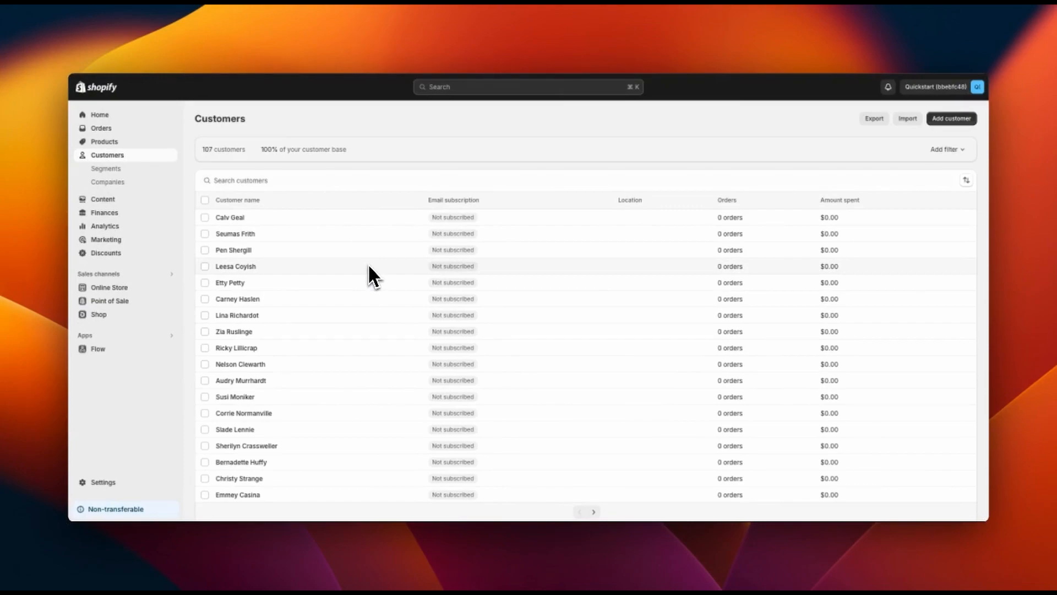
Switch to the Shopify admin and look through the Customers list for contacts brought over by the sync
scroll(368, 265, down, 1)
scroll(369, 268, down, 10)
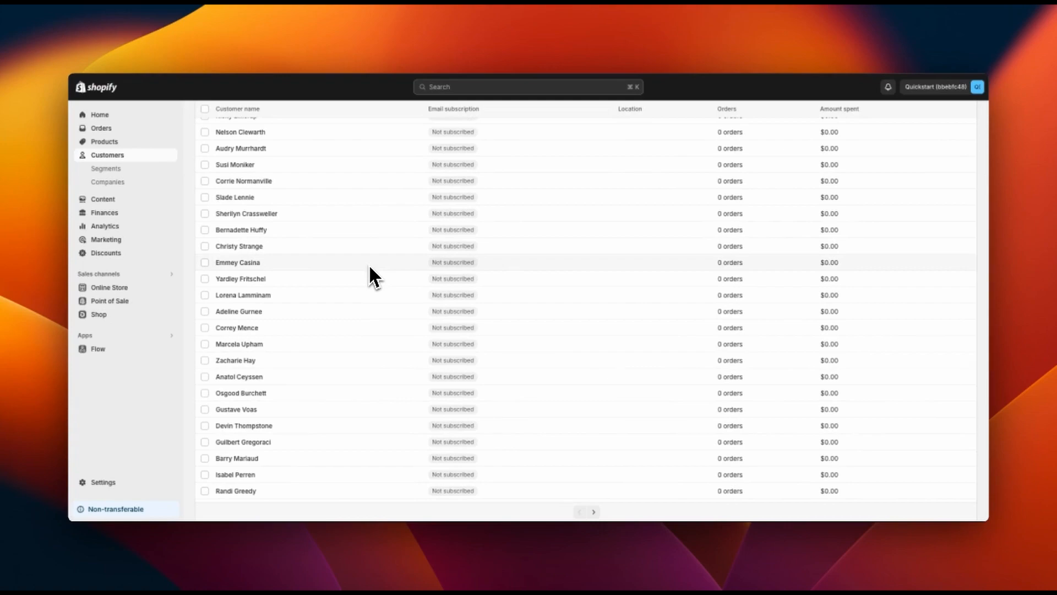
scroll(408, 278, up, 7)
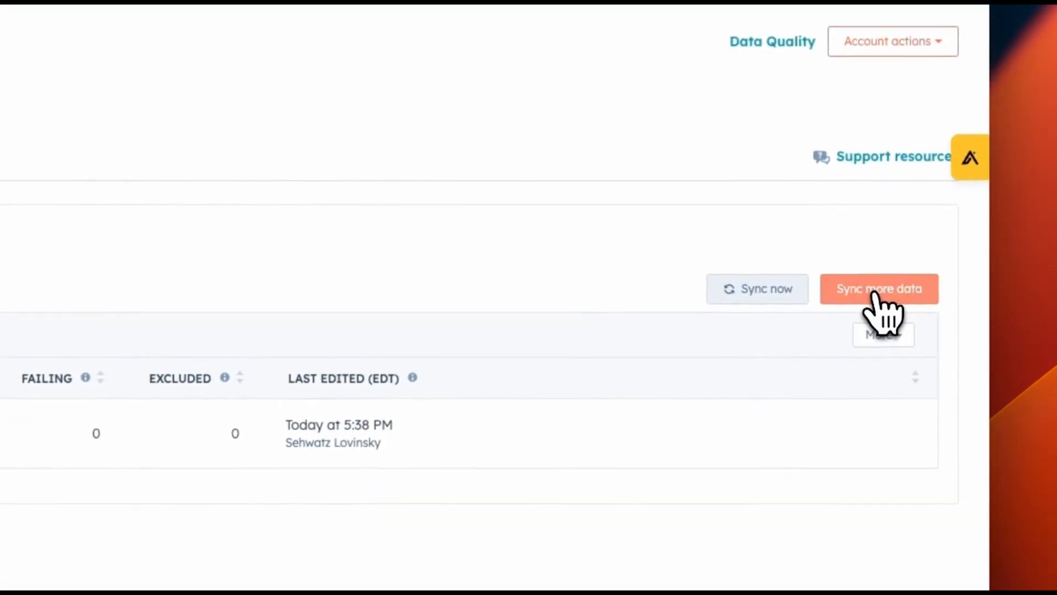
Return to HubSpot's Shopify integration and start syncing more data with Order sync as the object
click(879, 291)
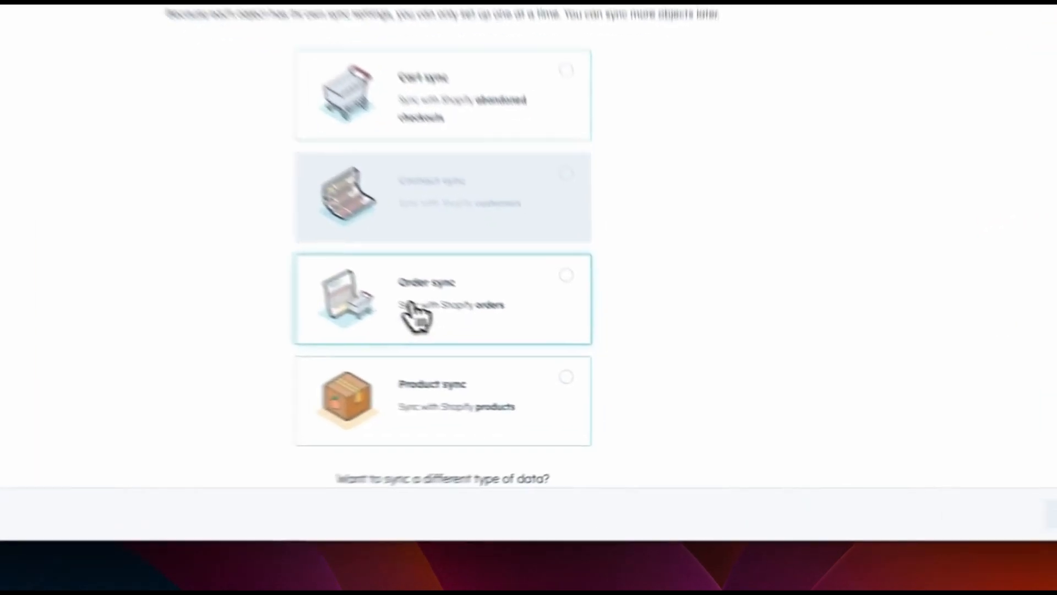
click(514, 374)
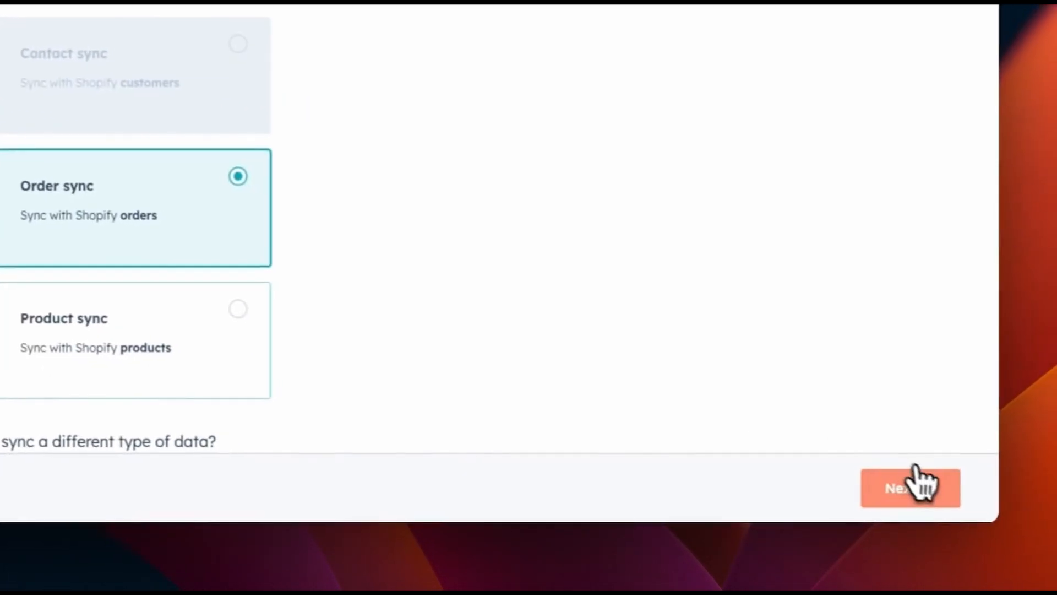
click(913, 467)
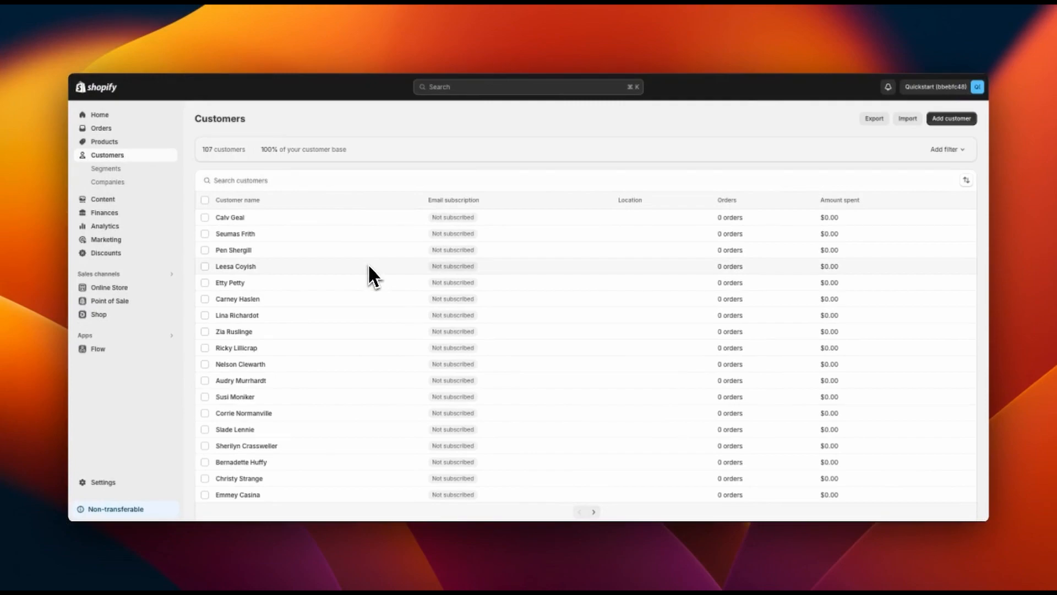
Go back to Shopify's Customers page and examine the synced customer list once more
scroll(368, 264, down, 1)
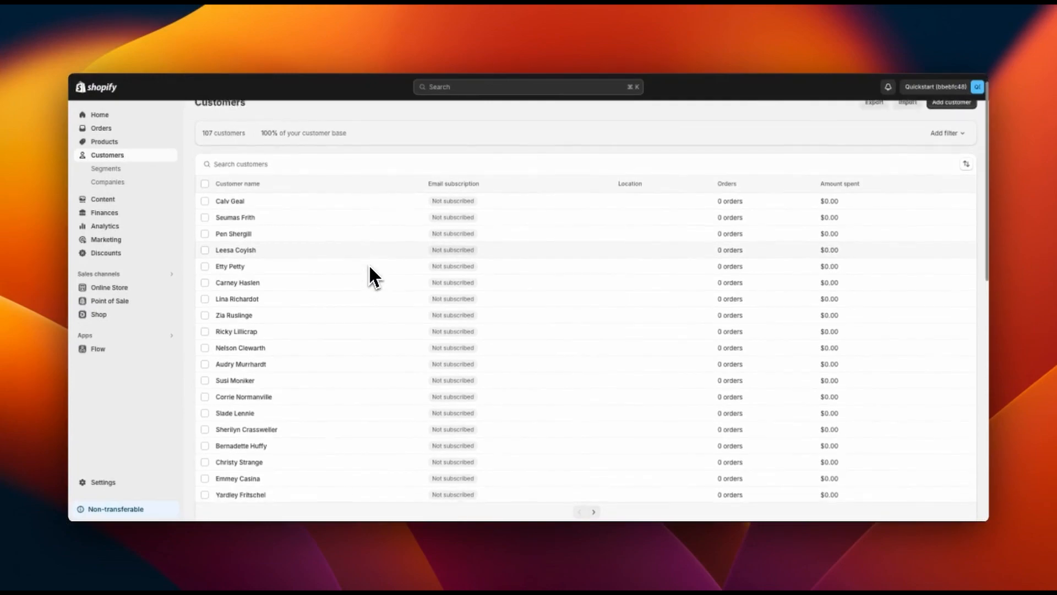
scroll(369, 266, down, 8)
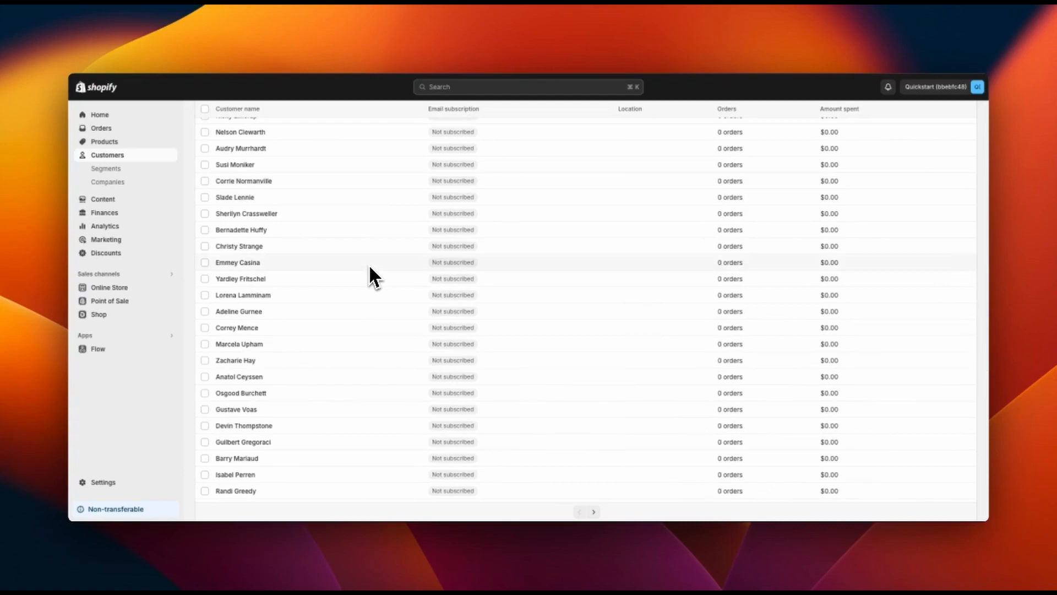
scroll(413, 282, up, 6)
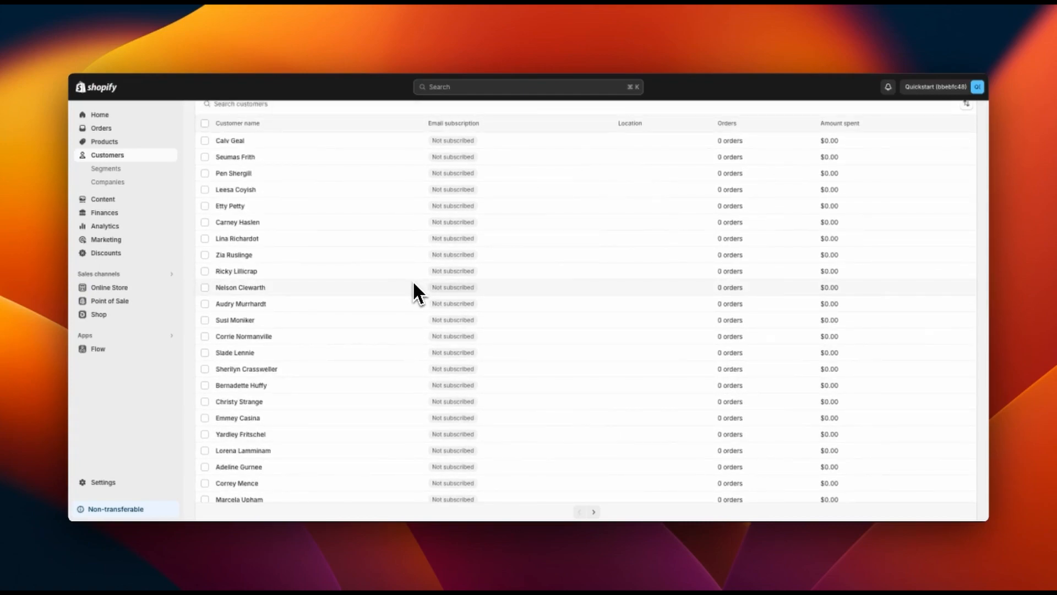